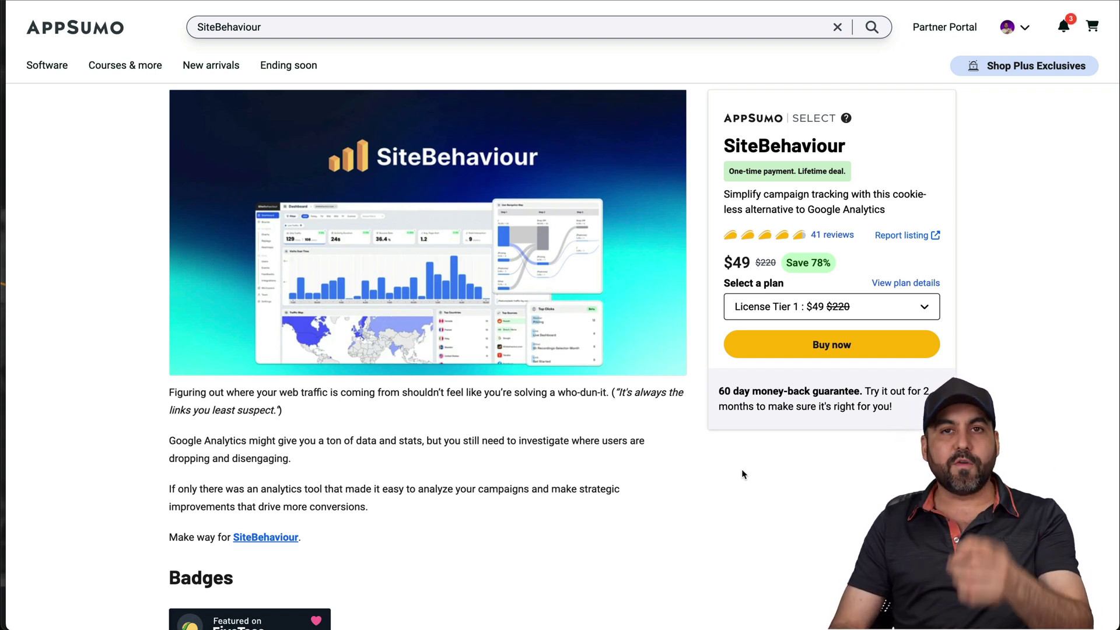
# - Scroll the AppSumo listing to the License Tier cards at $49, $149 and $299
pyautogui.scroll(-20, 754, 475)
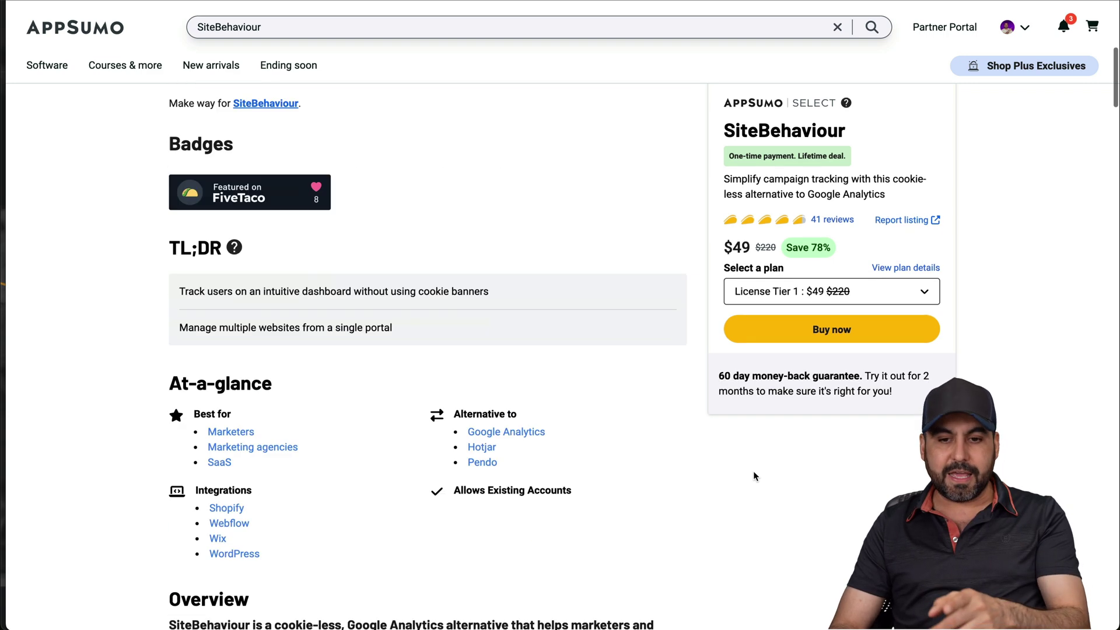
pyautogui.scroll(-20, 754, 475)
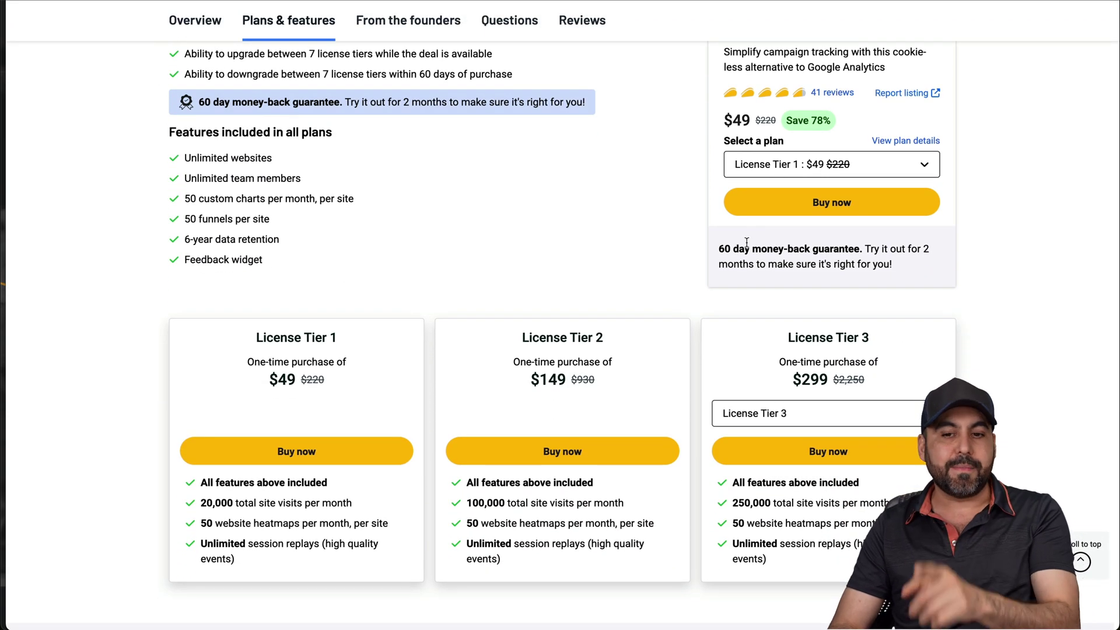
pyautogui.scroll(-3, 834, 282)
pyautogui.scroll(-1, 833, 280)
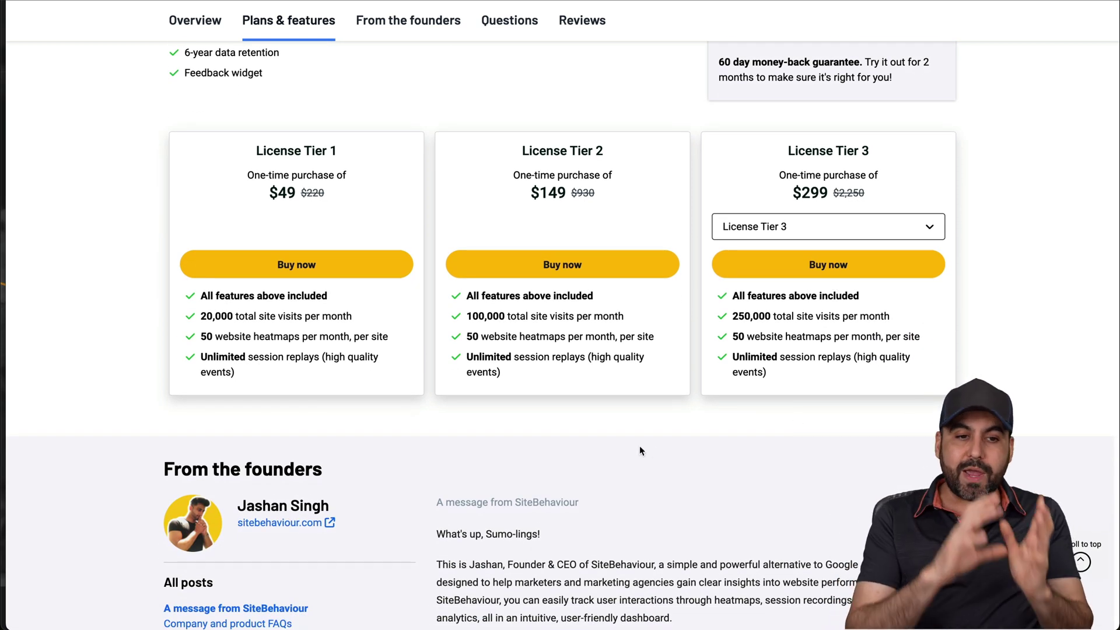
pyautogui.scroll(4, 639, 450)
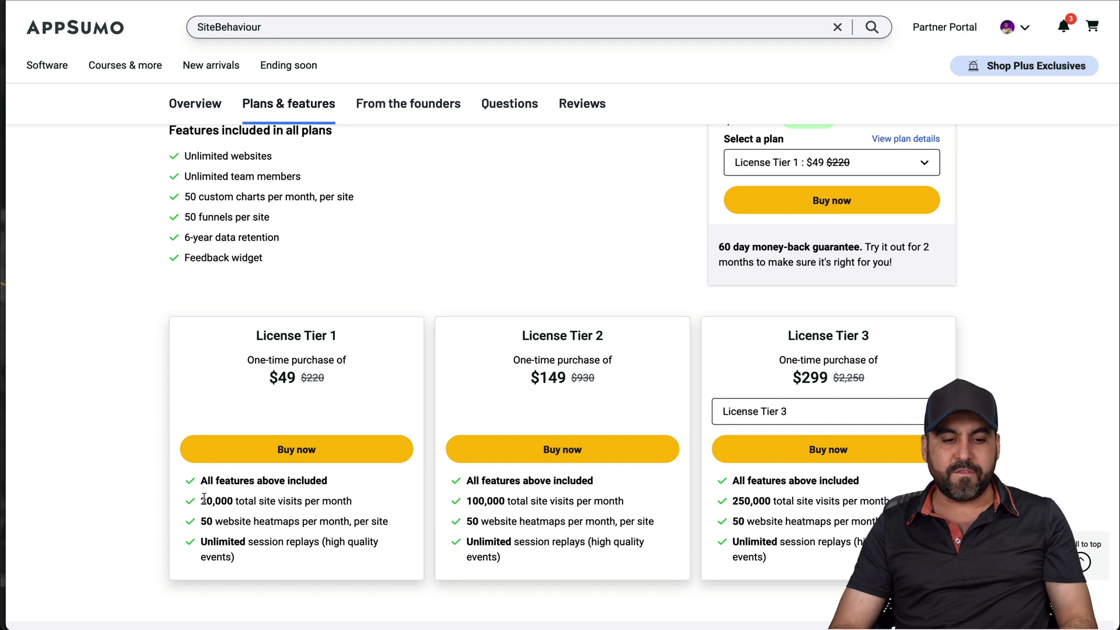
# - Highlight Tier 1's visit limit and switch the third card to License Tier 7
pyautogui.moveTo(206, 499); pyautogui.dragTo(326, 500)
pyautogui.click(329, 501)
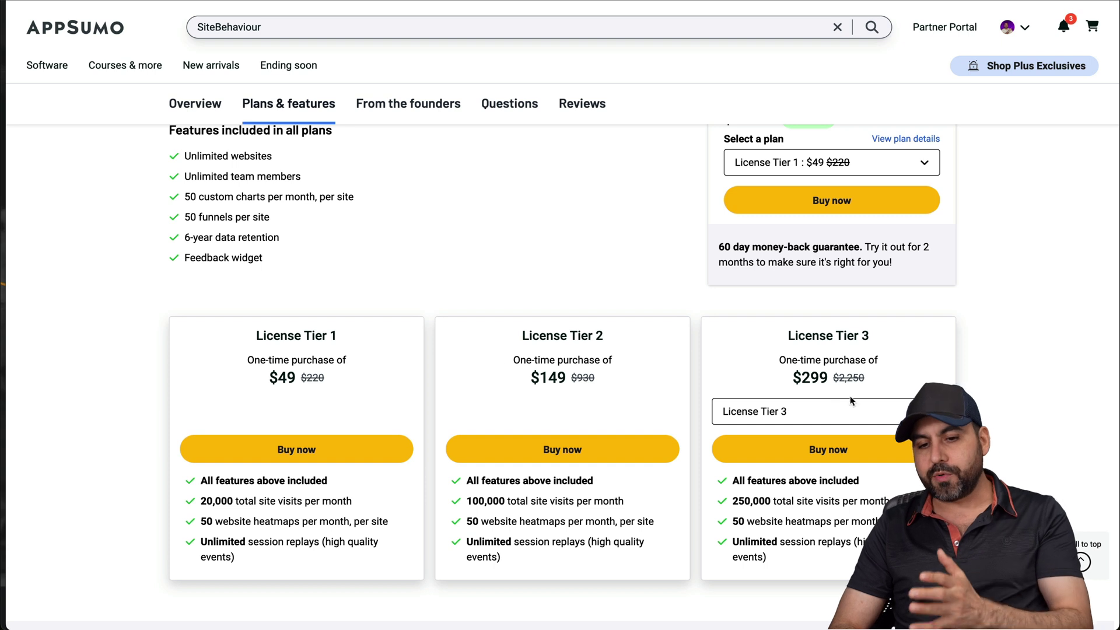
pyautogui.click(840, 413)
pyautogui.click(765, 549)
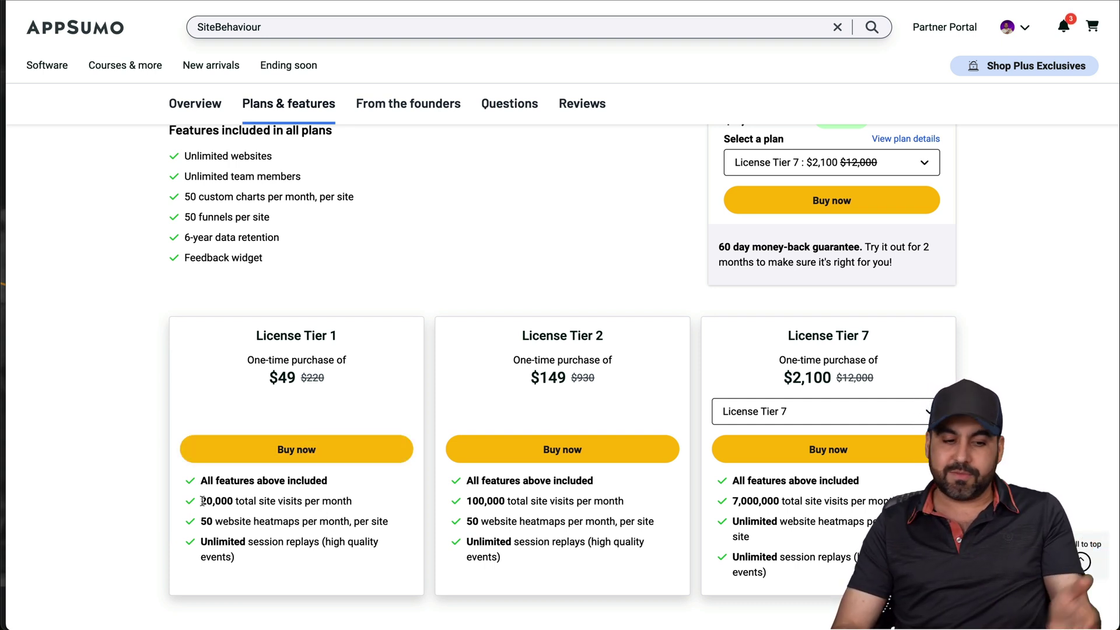
# - Highlight Tier 1's 20,000 monthly site visits and 50 heatmaps per month
pyautogui.moveTo(200, 501); pyautogui.dragTo(353, 505)
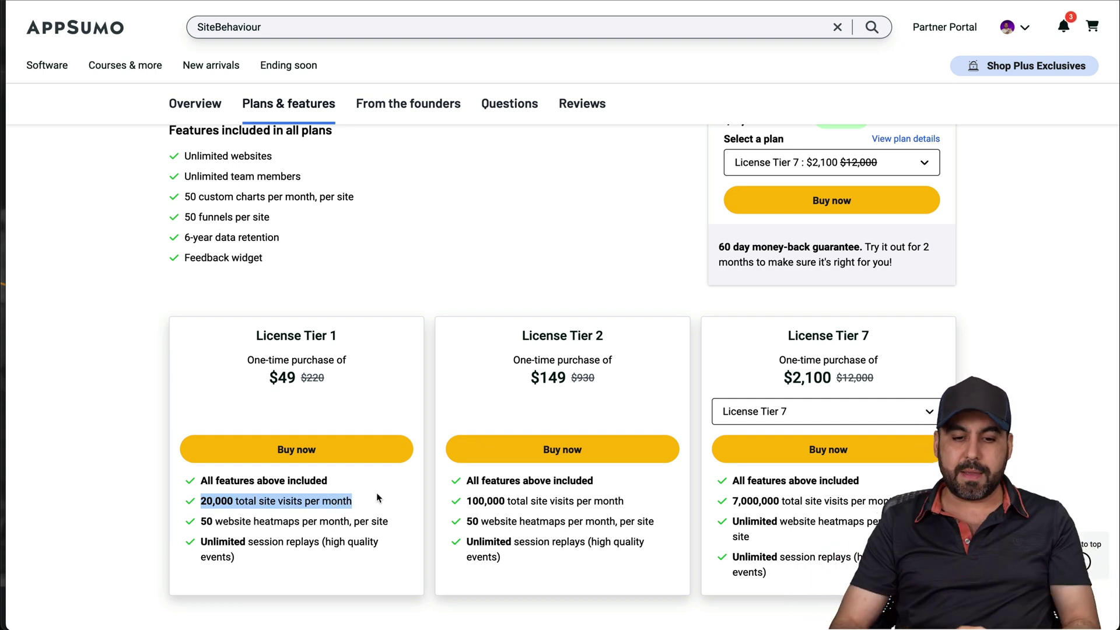
pyautogui.click(399, 500)
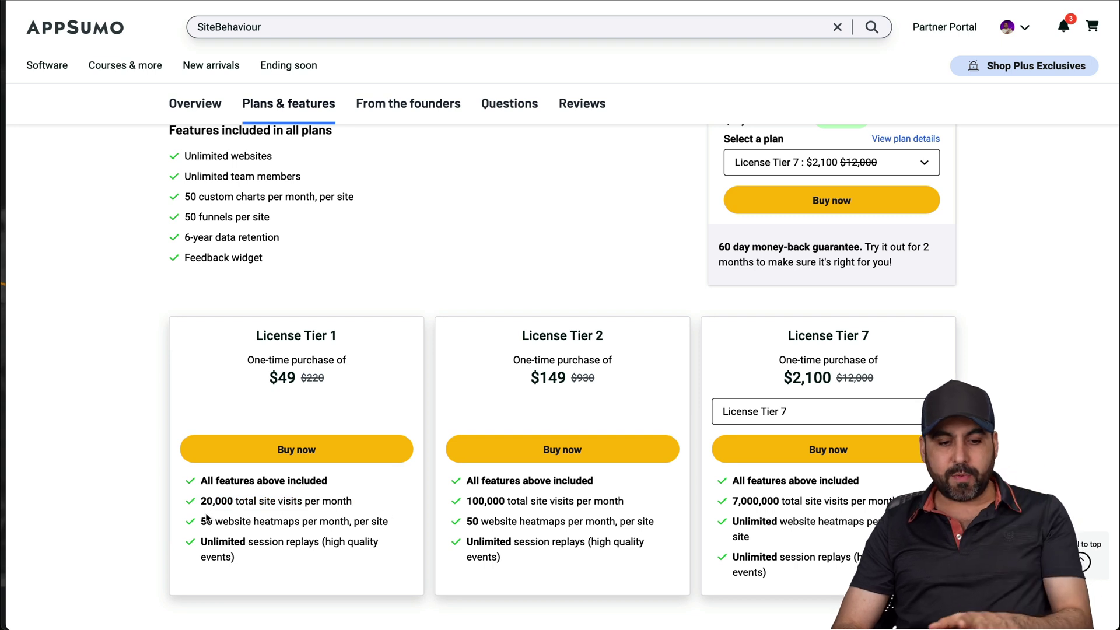
pyautogui.moveTo(199, 518); pyautogui.dragTo(392, 519)
pyautogui.click(392, 519)
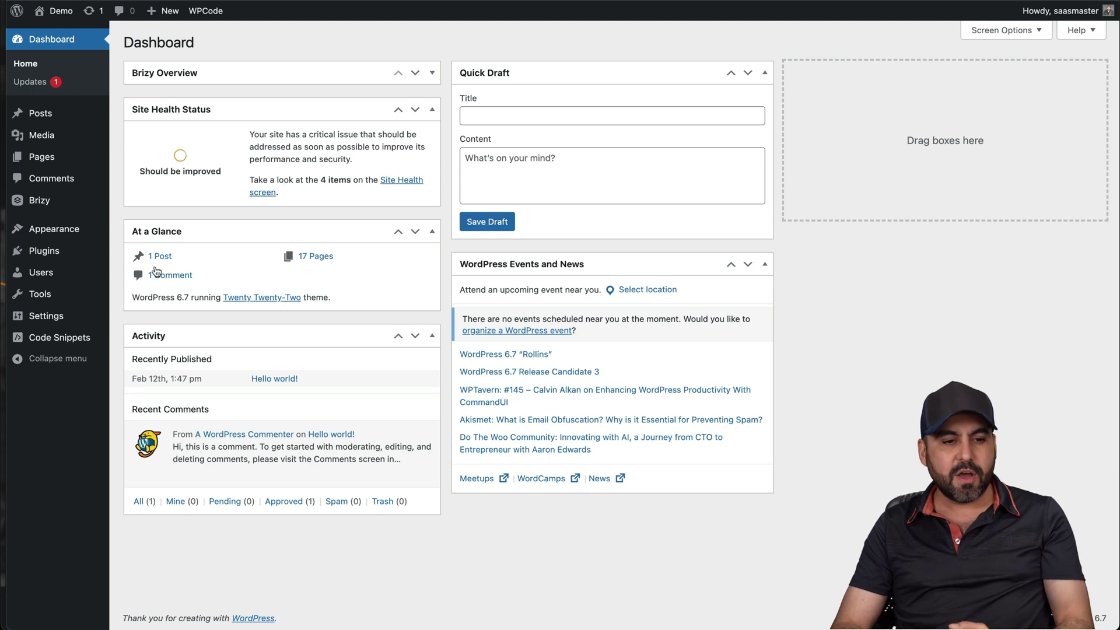
pyautogui.moveTo(87, 313)
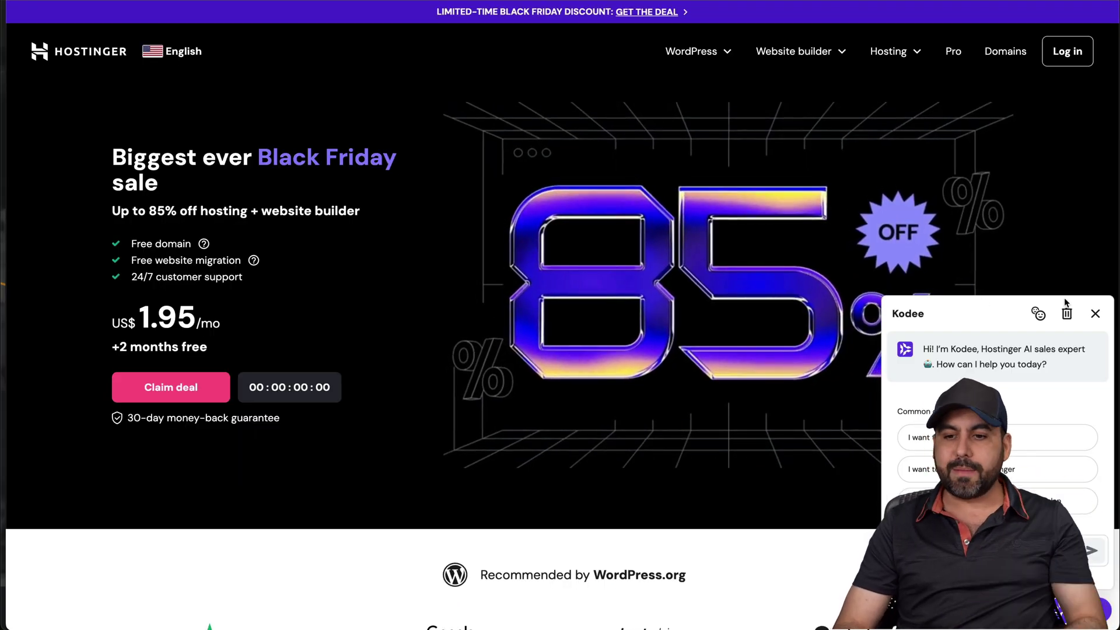
# - Close the Kodee chat and choose the Business Web Hosting plan from the pricing cards
pyautogui.click(1095, 314)
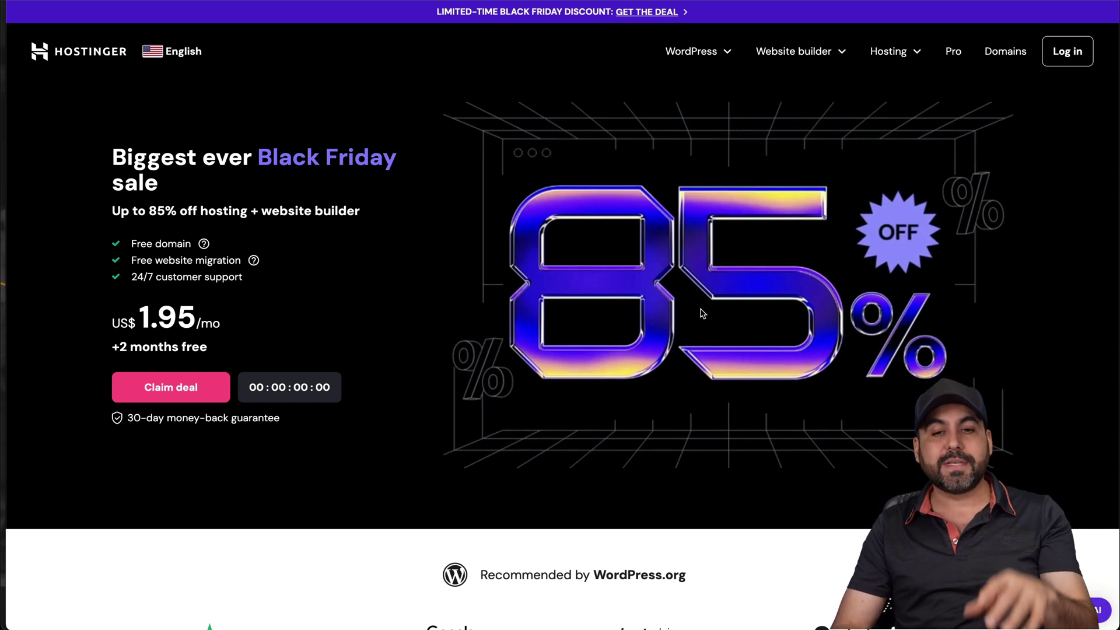
pyautogui.scroll(-15, 703, 314)
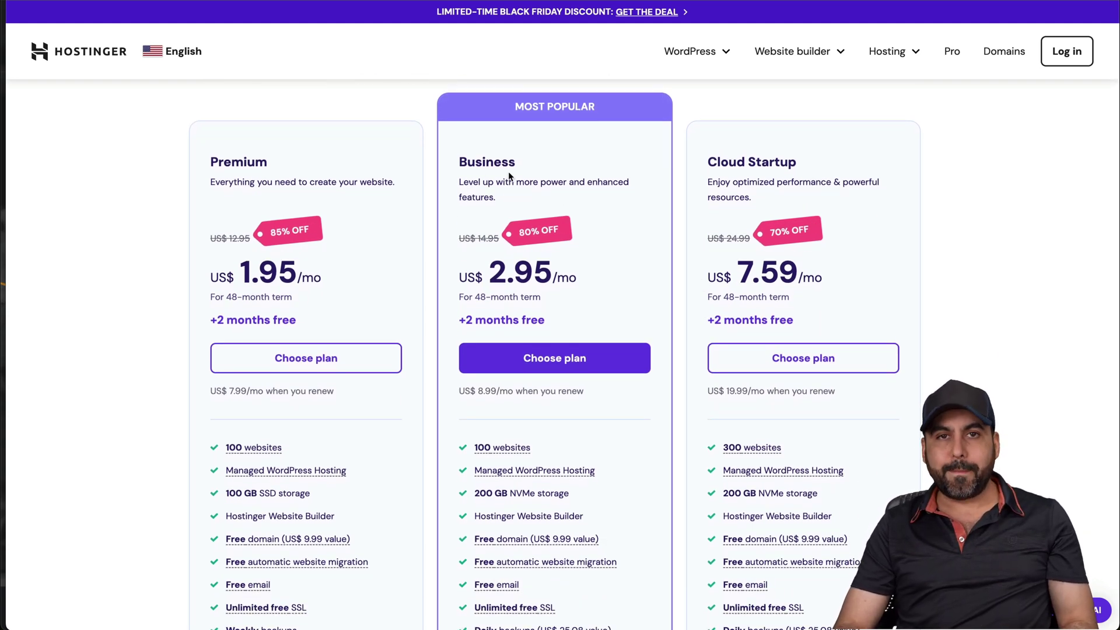
pyautogui.click(554, 358)
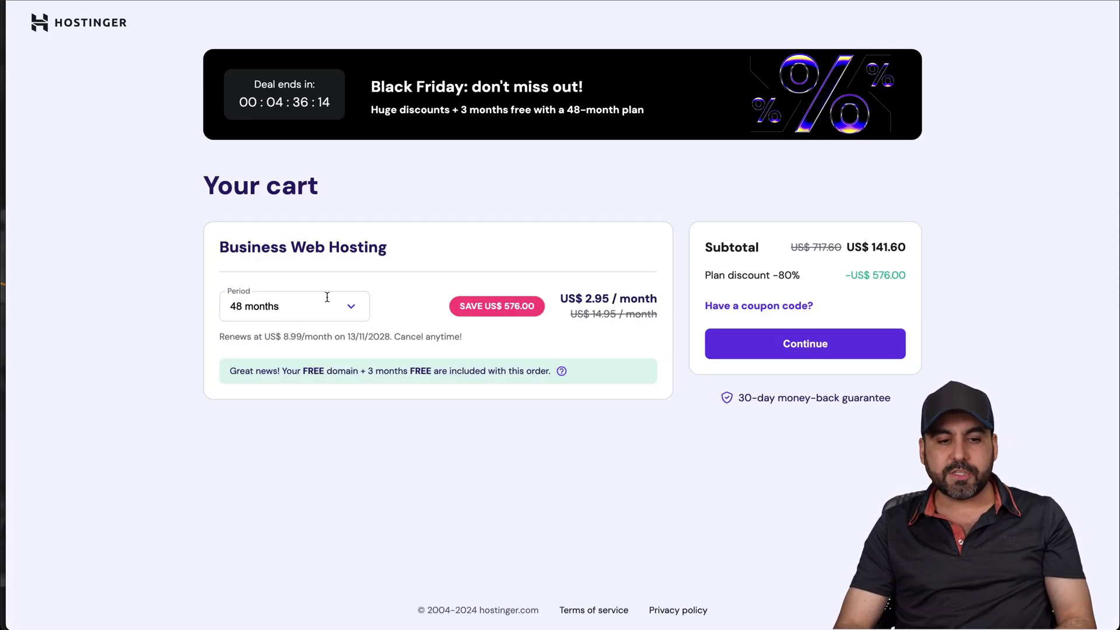
# - Keep the 48-month billing period and highlight the US$ 141.60 subtotal
pyautogui.click(325, 299)
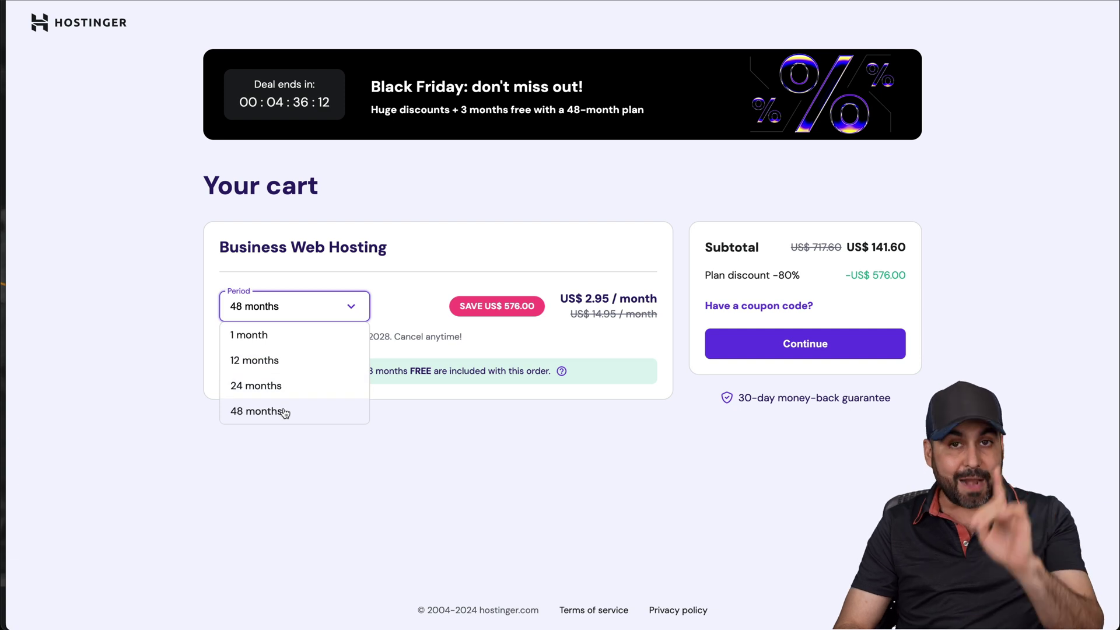
pyautogui.click(443, 432)
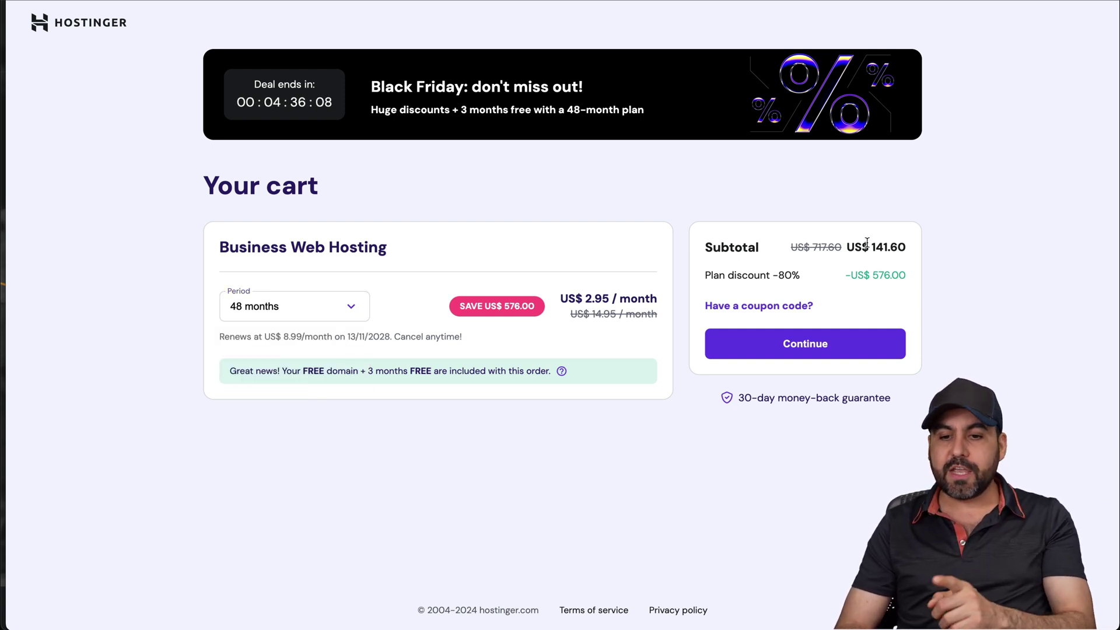
pyautogui.moveTo(874, 245); pyautogui.dragTo(950, 245)
pyautogui.click(950, 248)
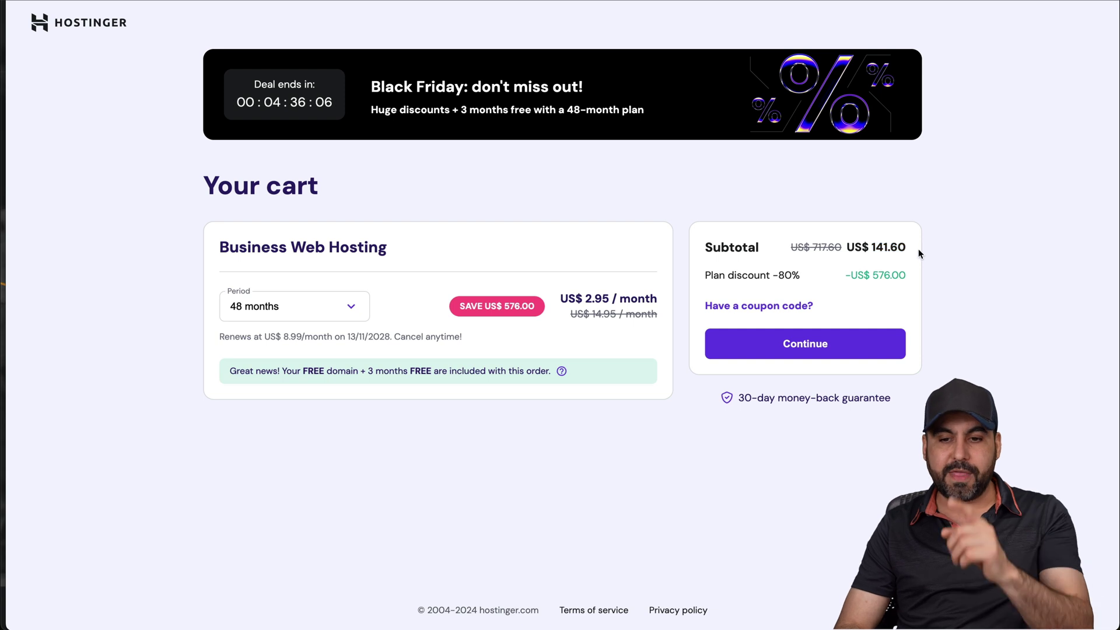
# - Apply the coupon code SAASMASTER to the cart
pyautogui.click(754, 308)
pyautogui.click(776, 344)
pyautogui.write('SAASMASTER')
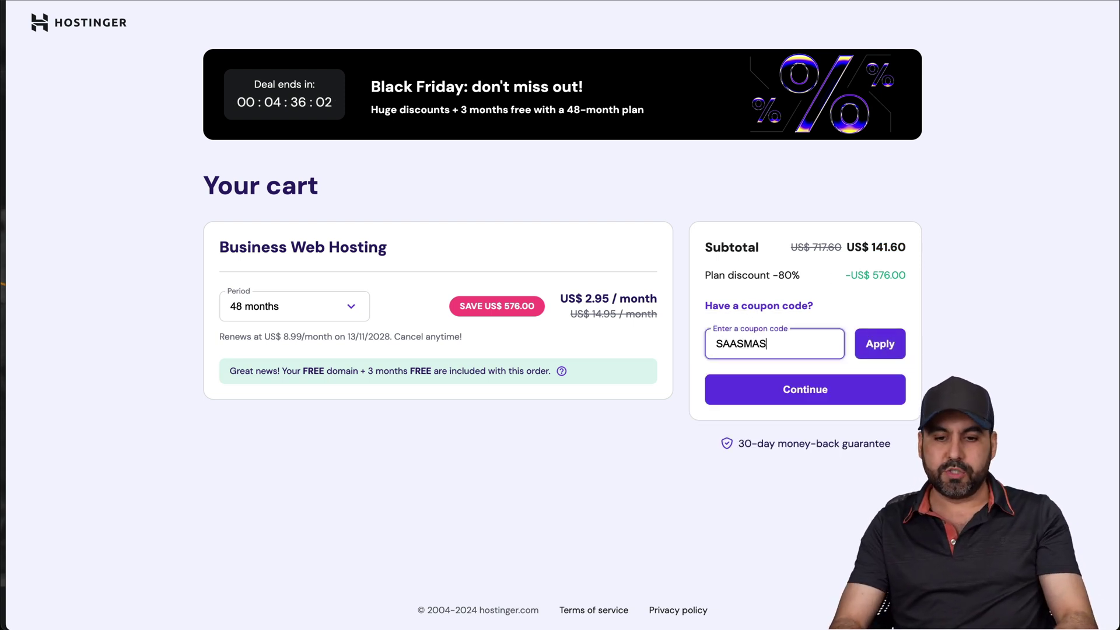
pyautogui.click(869, 336)
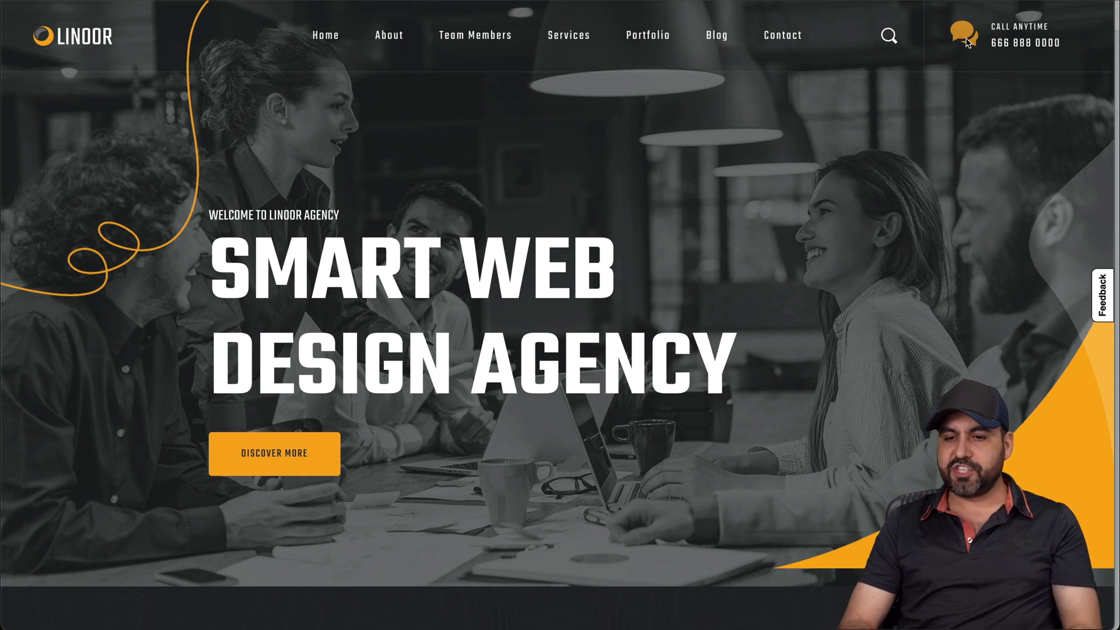
# - Highlight the CALL ANYTIME header text, then return to the SiteBehaviour dashboard tab
pyautogui.moveTo(991, 26); pyautogui.dragTo(1049, 26)
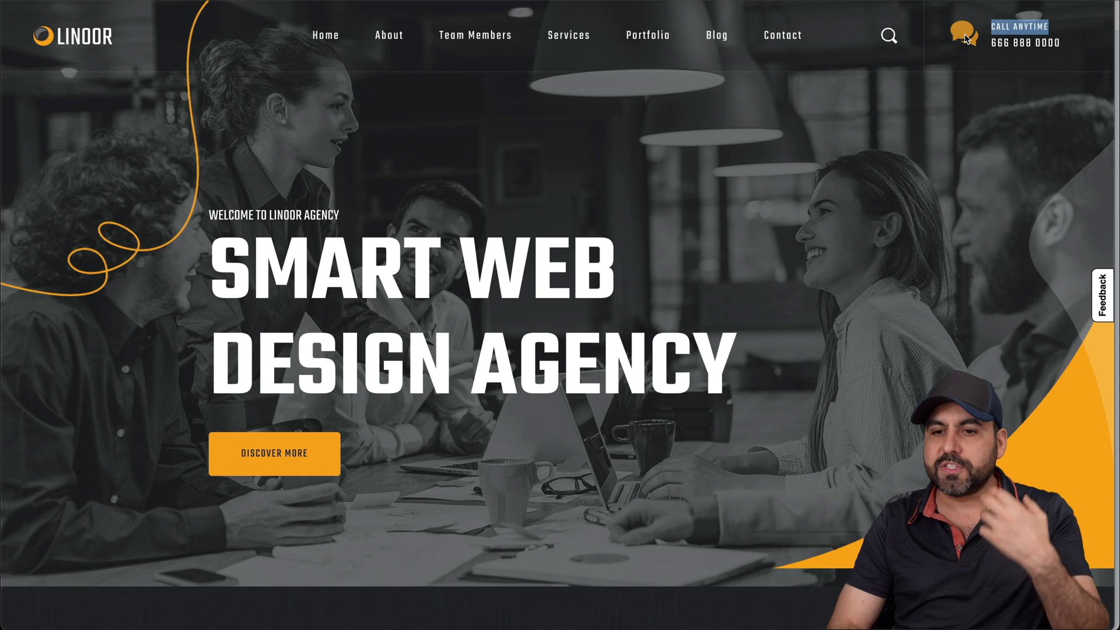
pyautogui.click(964, 38)
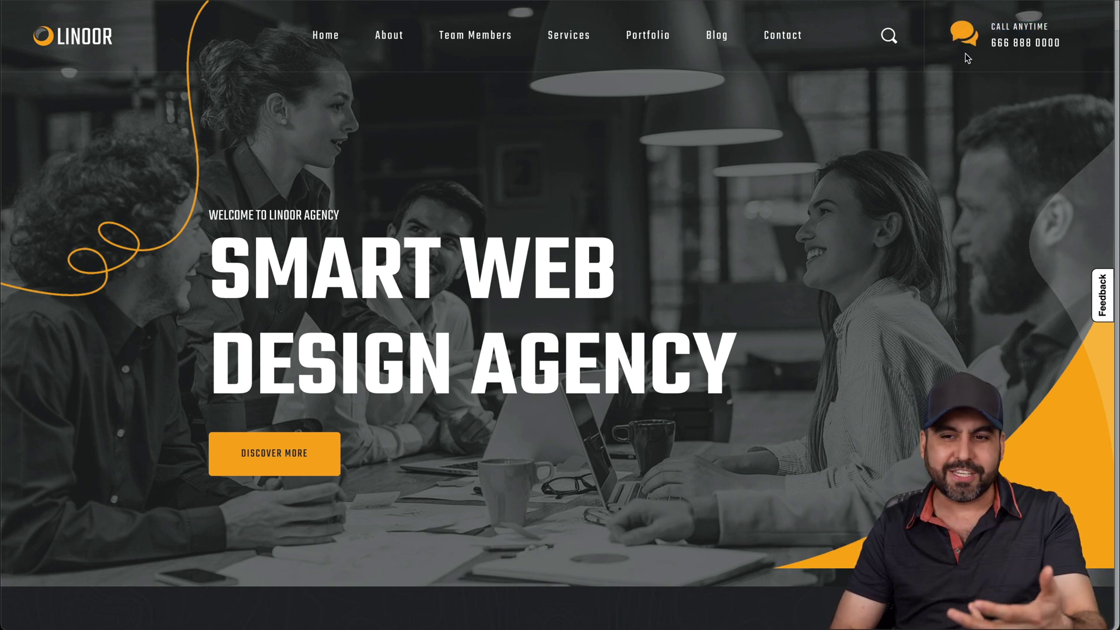
pyautogui.hotkey('ctrl', 'Tab')
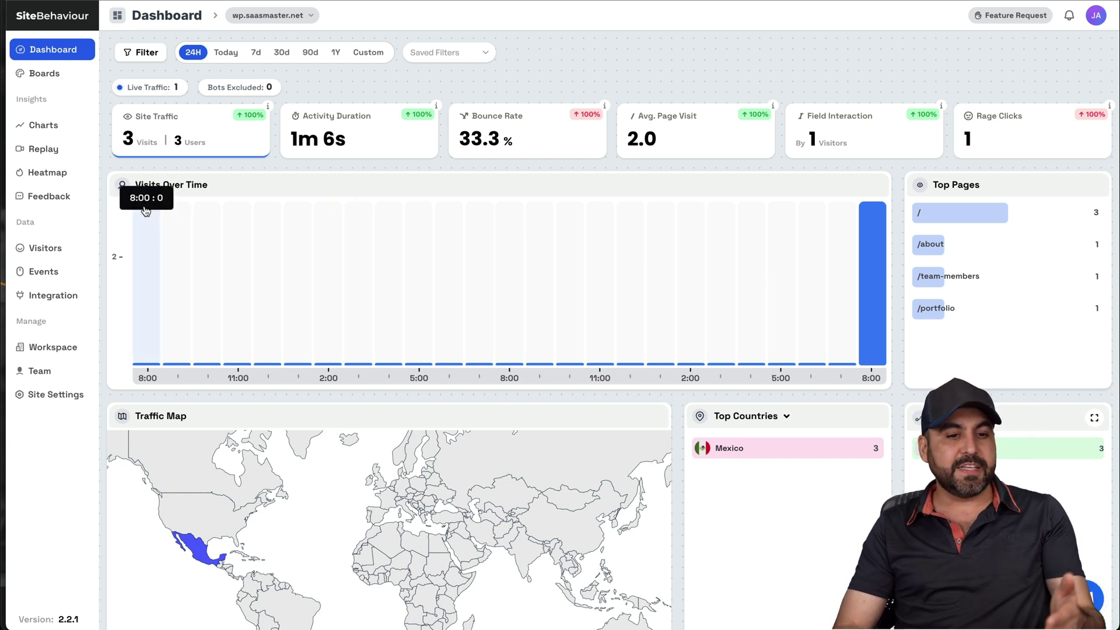
pyautogui.moveTo(144, 359)
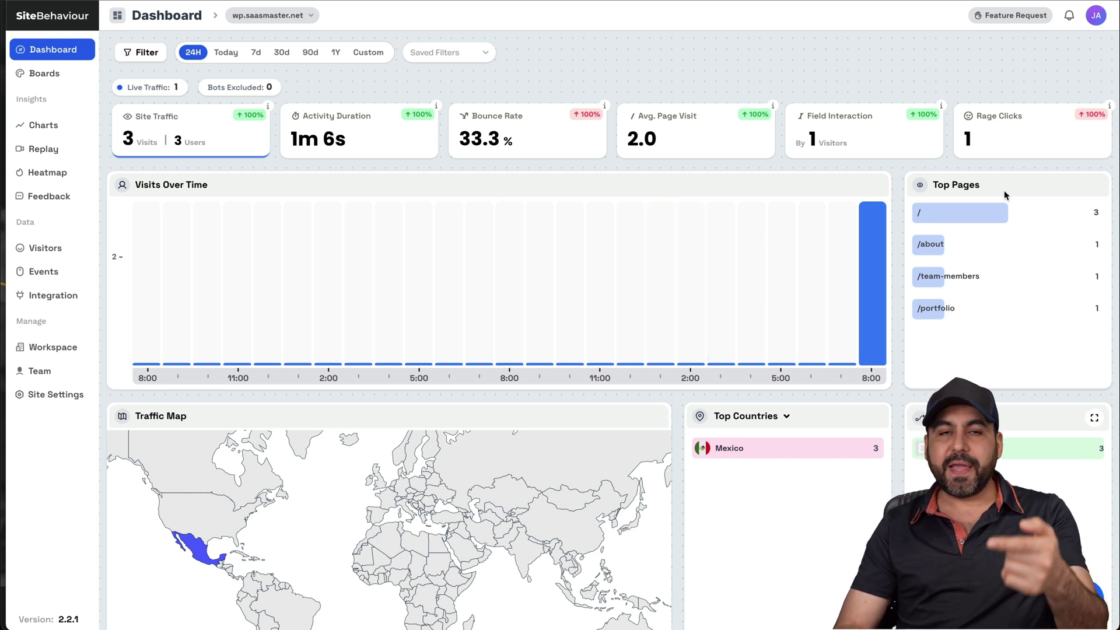
pyautogui.scroll(-5, 708, 307)
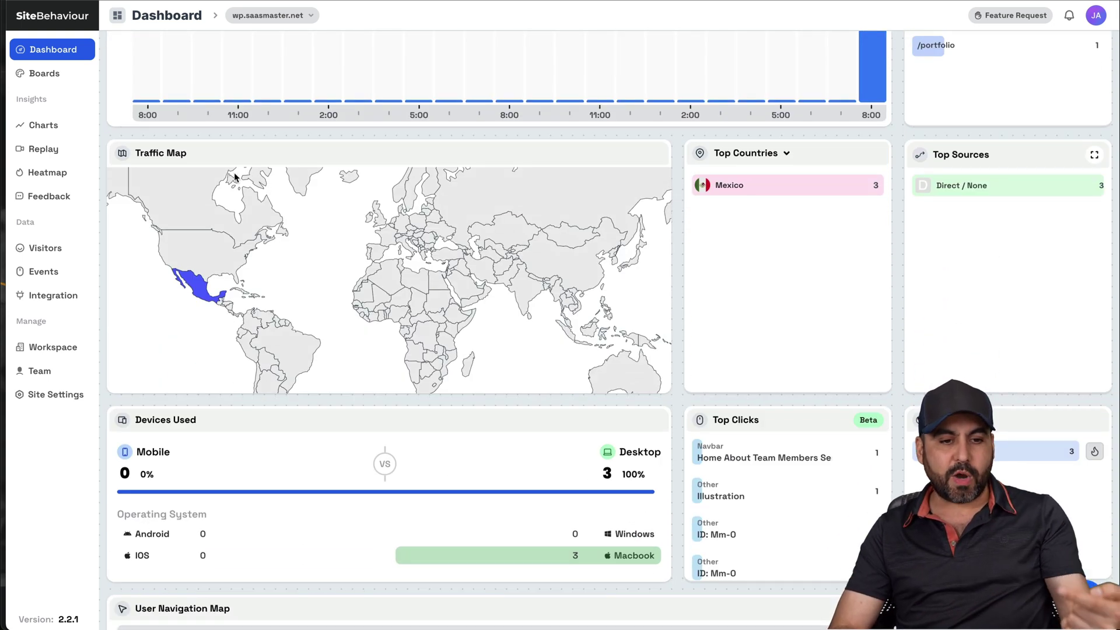
pyautogui.moveTo(199, 293)
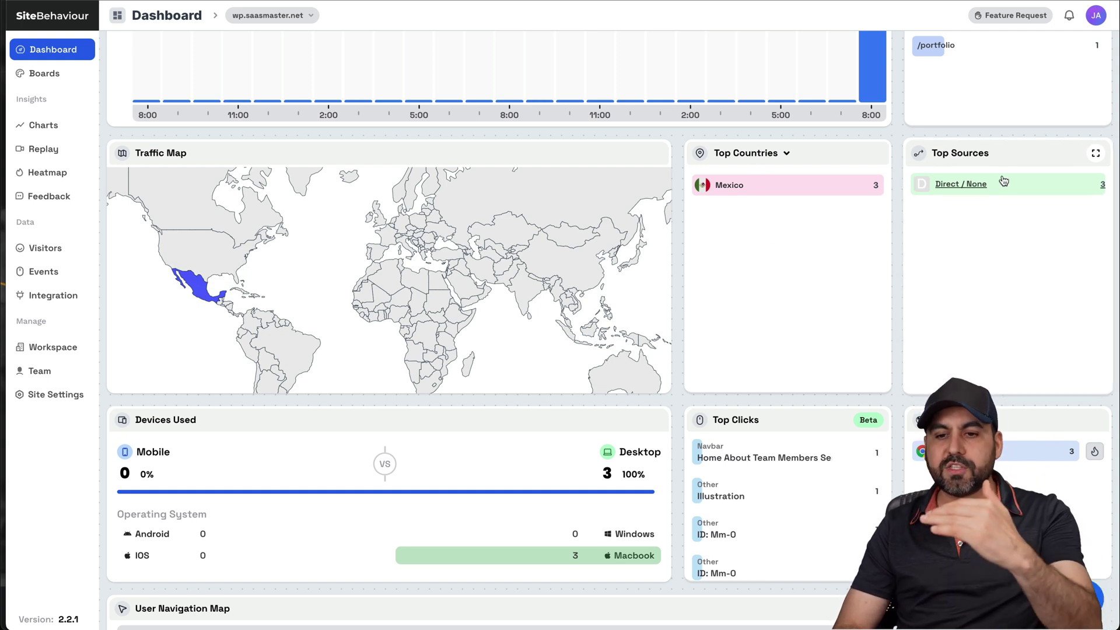
pyautogui.scroll(-3, 989, 247)
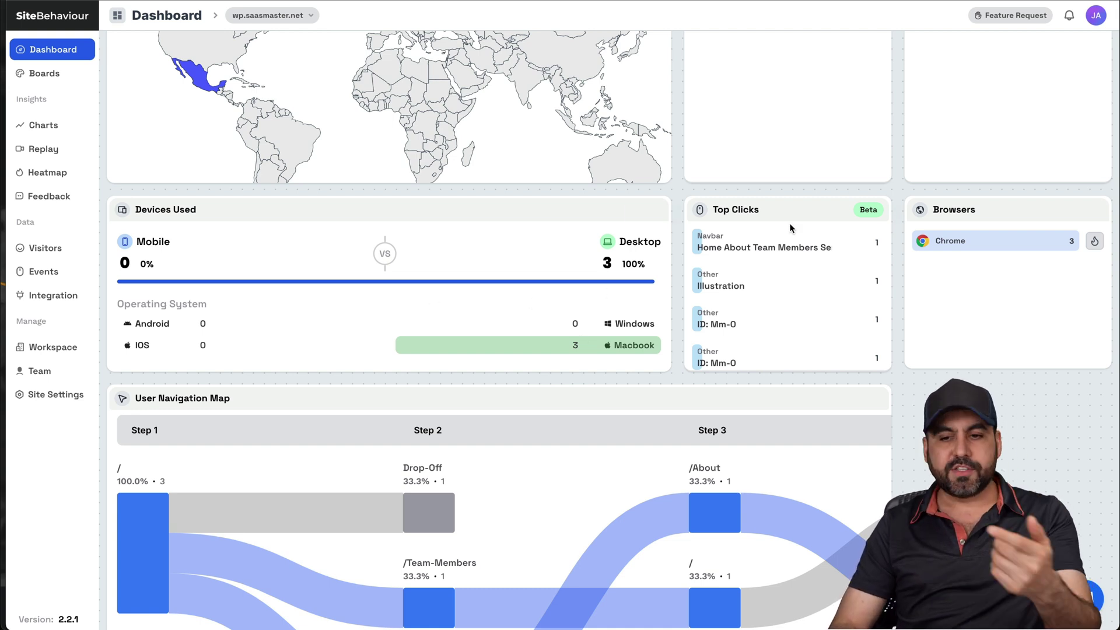
pyautogui.scroll(-3, 968, 284)
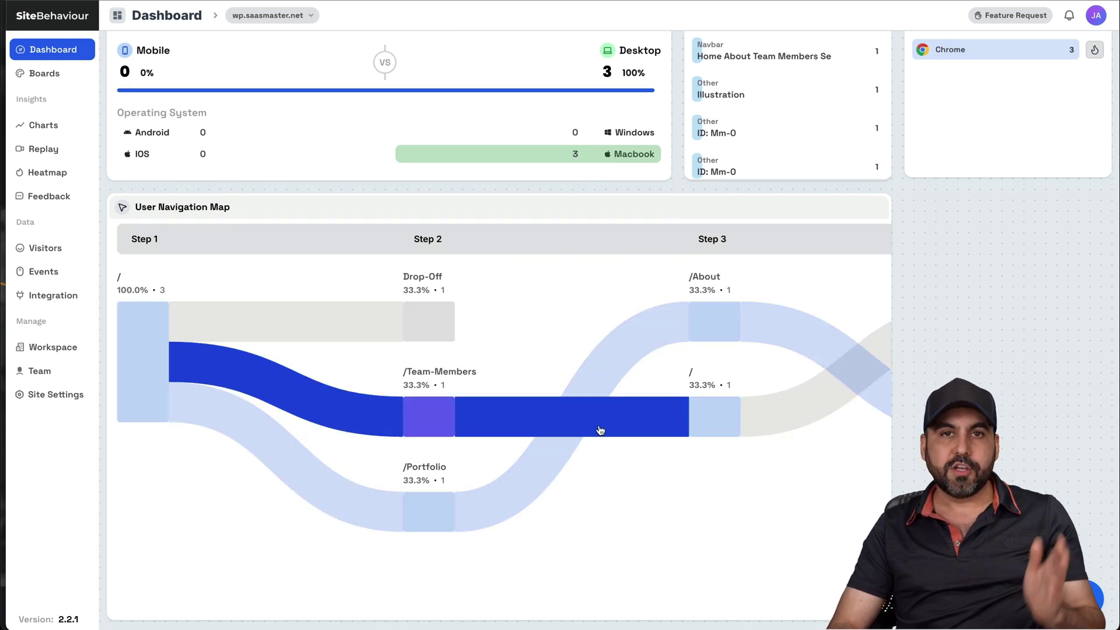
pyautogui.scroll(3, 680, 528)
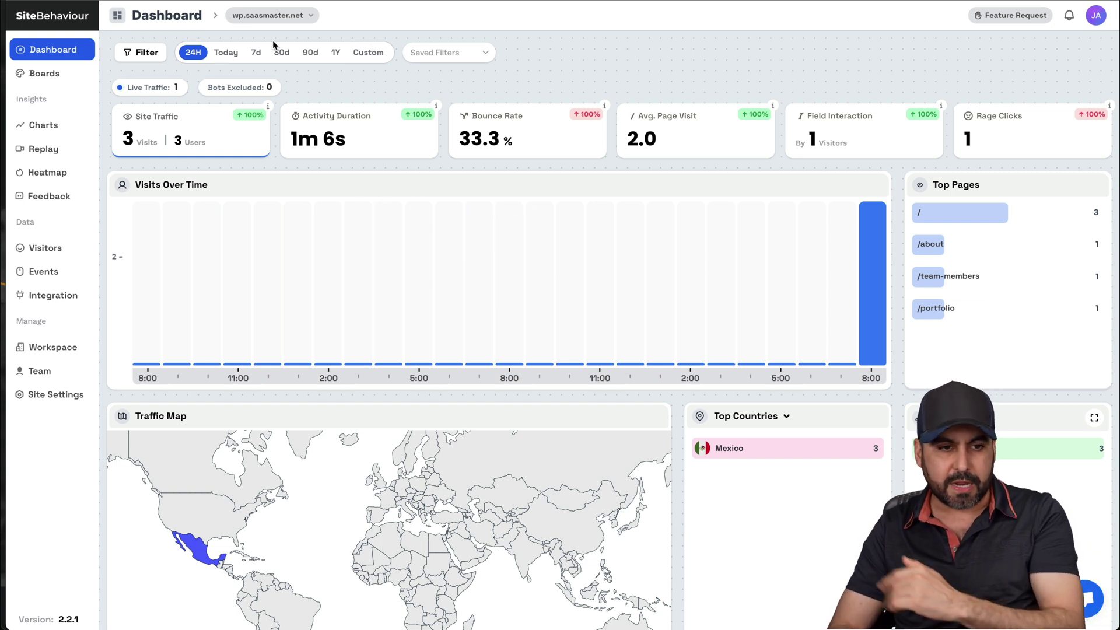
# - Go to Boards and open the Custom Charts list with 'Count' and 'funel'
pyautogui.click(63, 76)
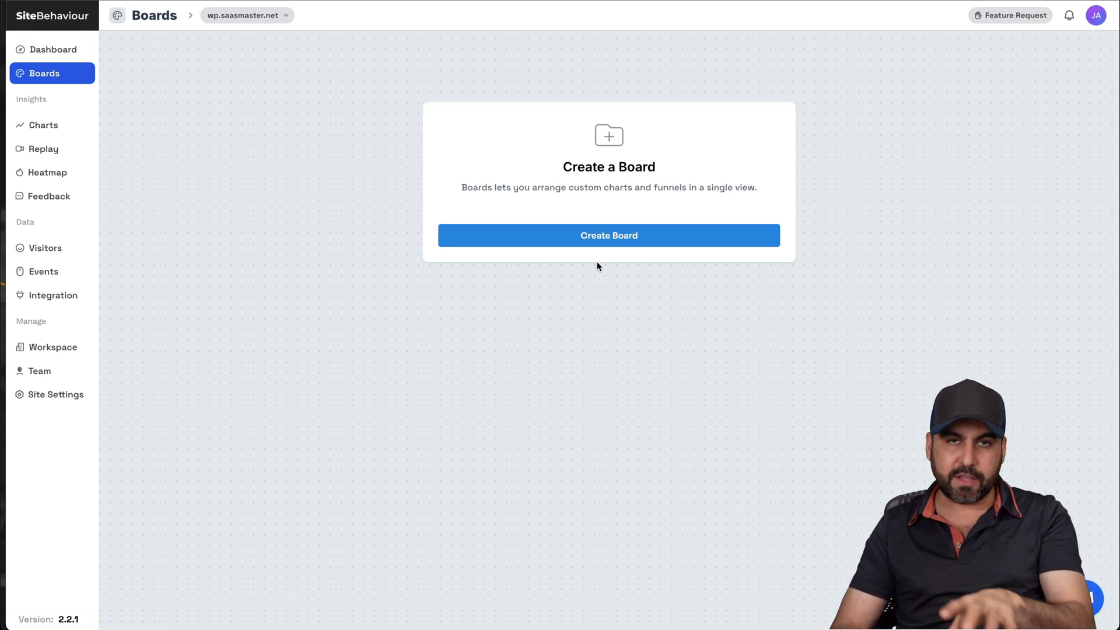
pyautogui.click(80, 126)
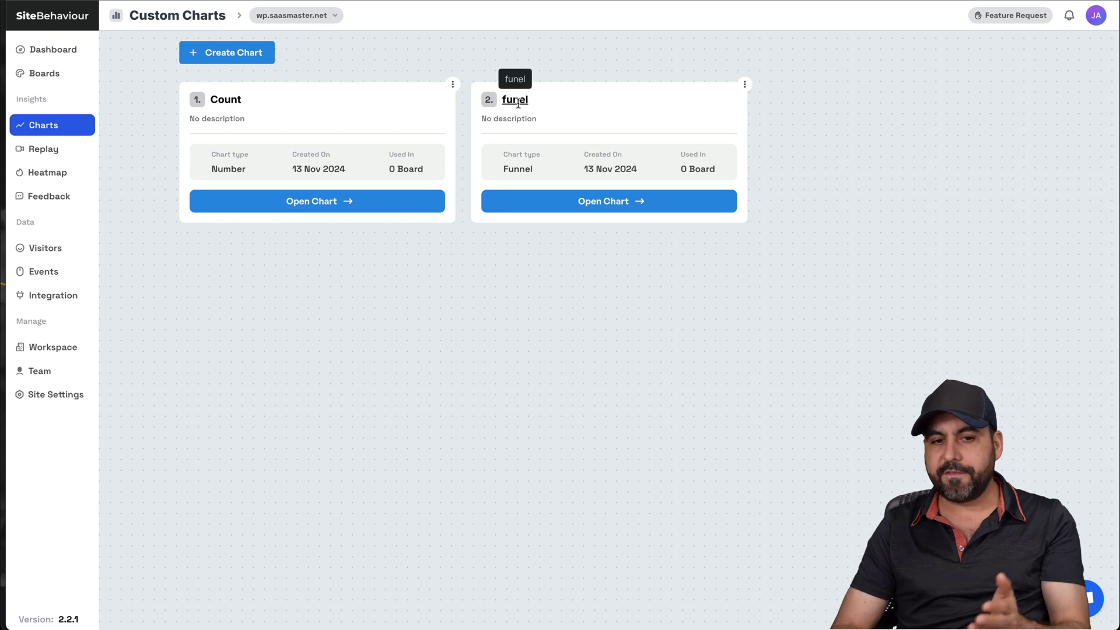
pyautogui.click(607, 205)
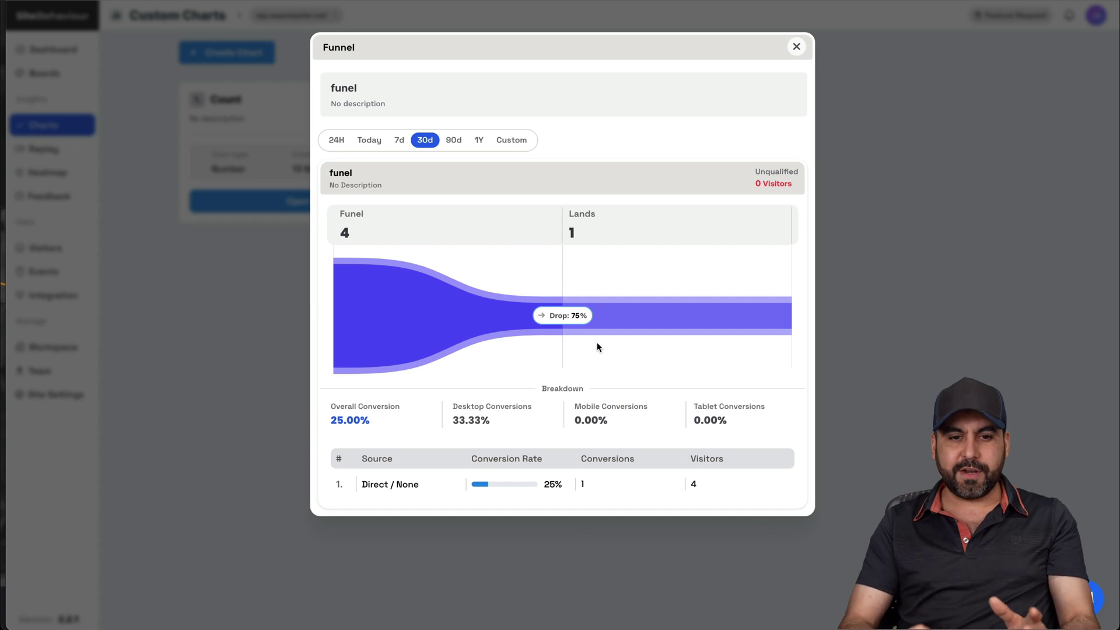
pyautogui.click(796, 48)
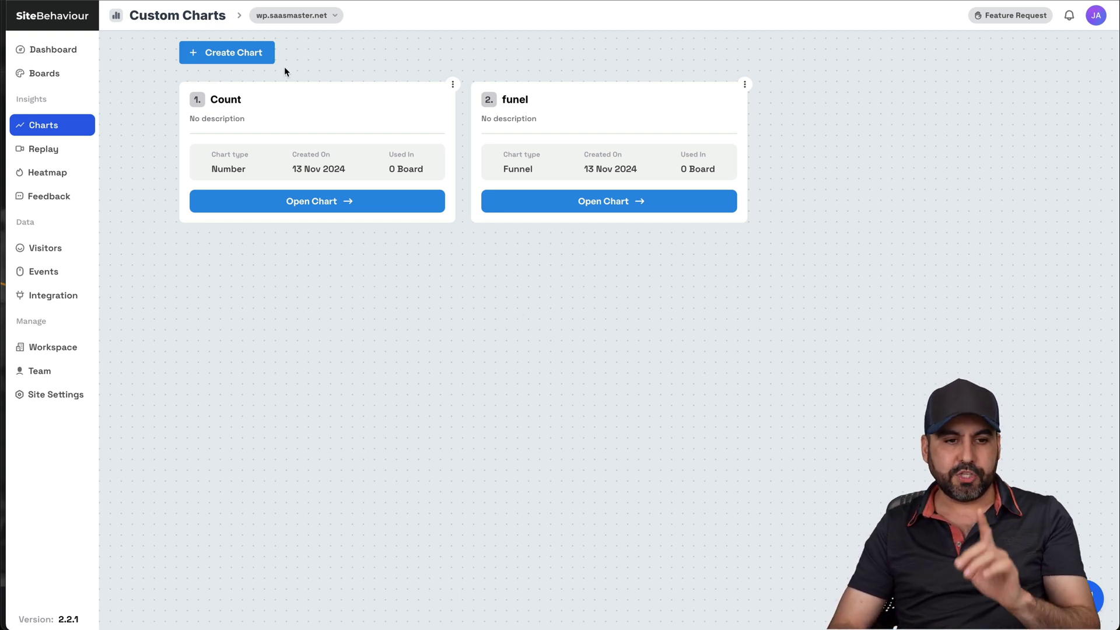
pyautogui.click(256, 52)
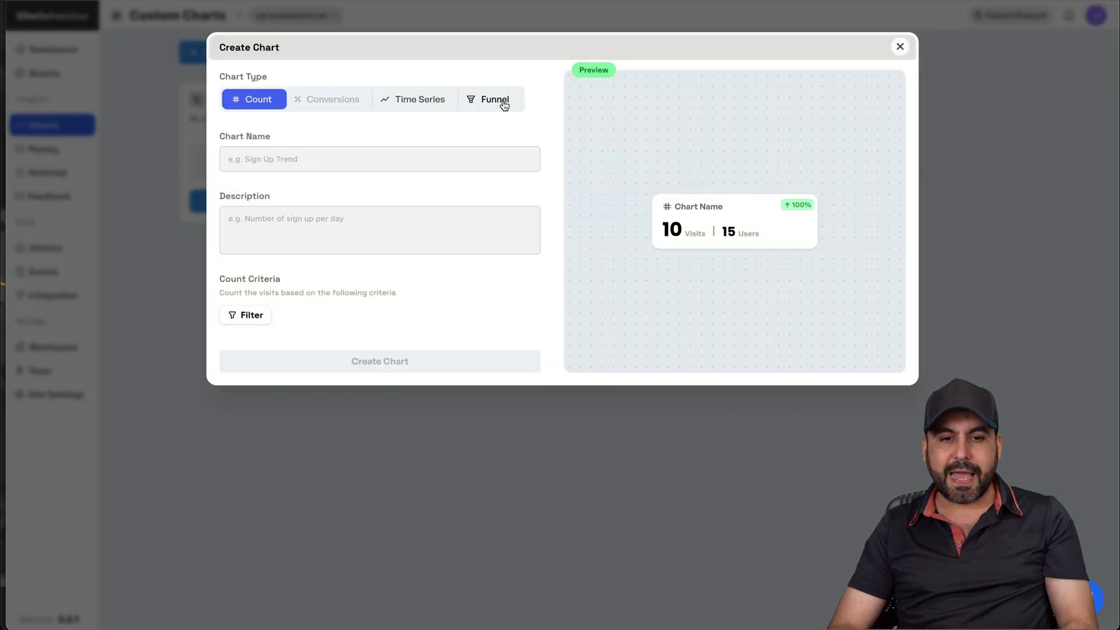
pyautogui.click(504, 103)
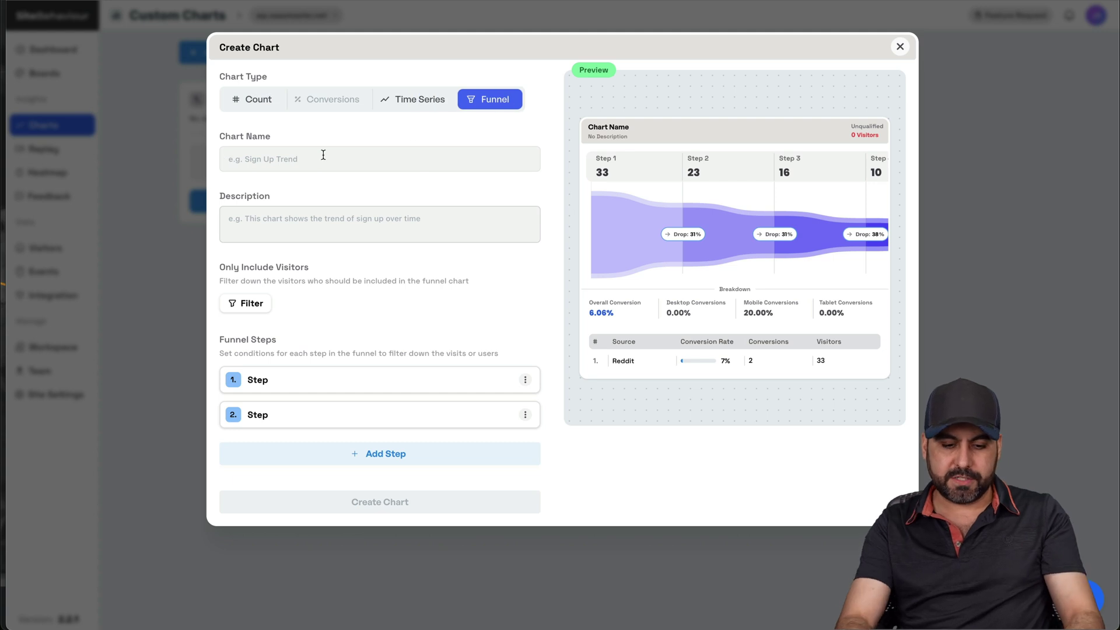
pyautogui.write('tets')
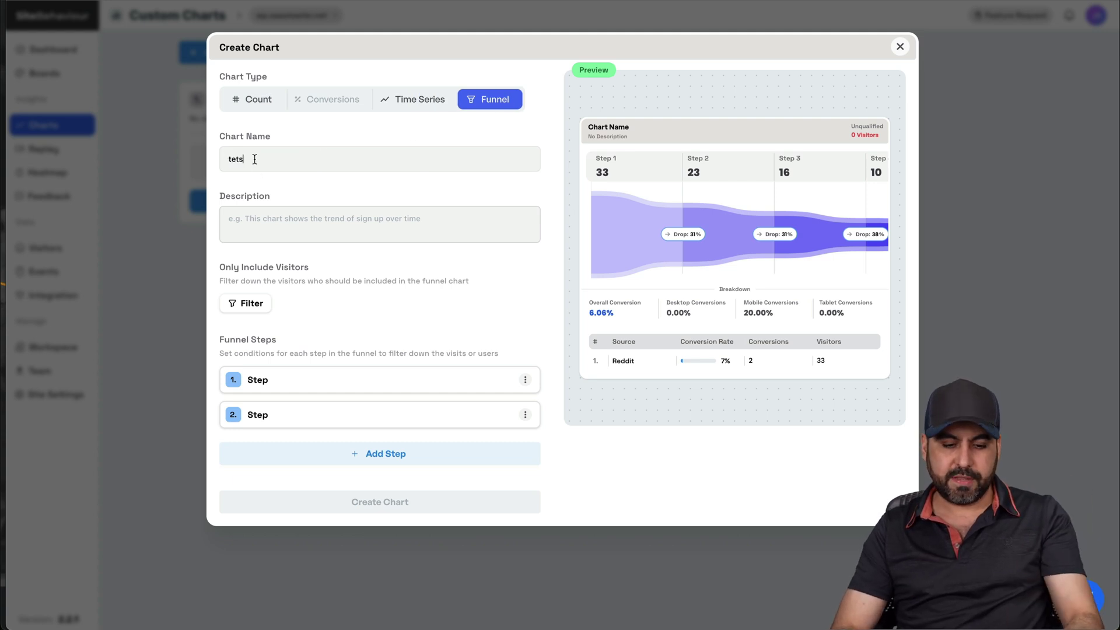
pyautogui.press('BackSpace')
pyautogui.press('BackSpace')
pyautogui.write('st')
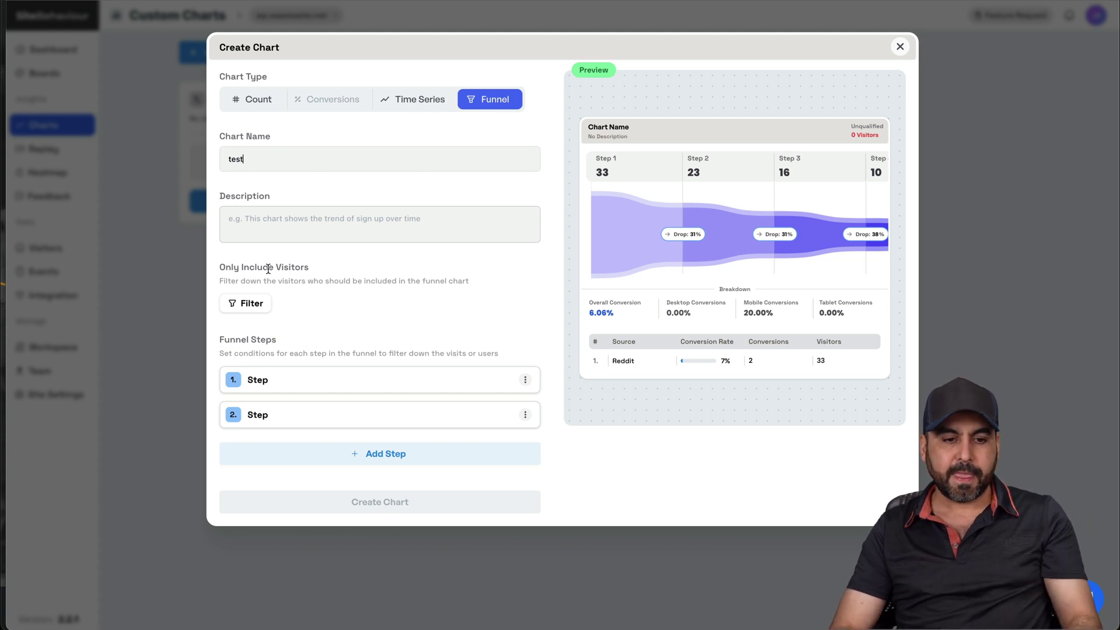
pyautogui.click(287, 376)
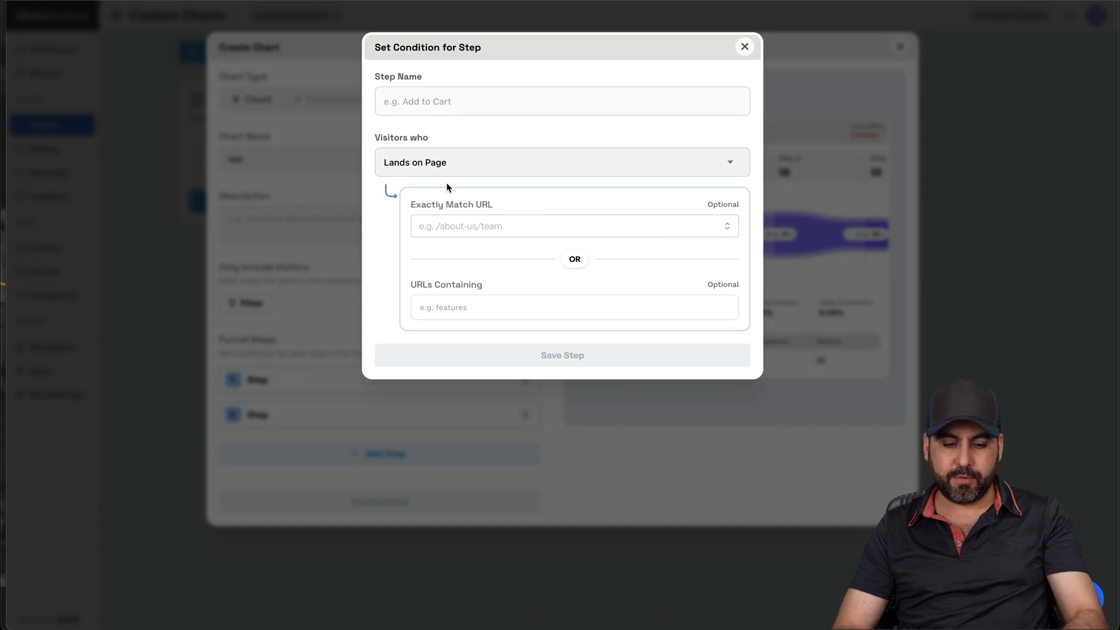
pyautogui.write('1')
pyautogui.click(442, 226)
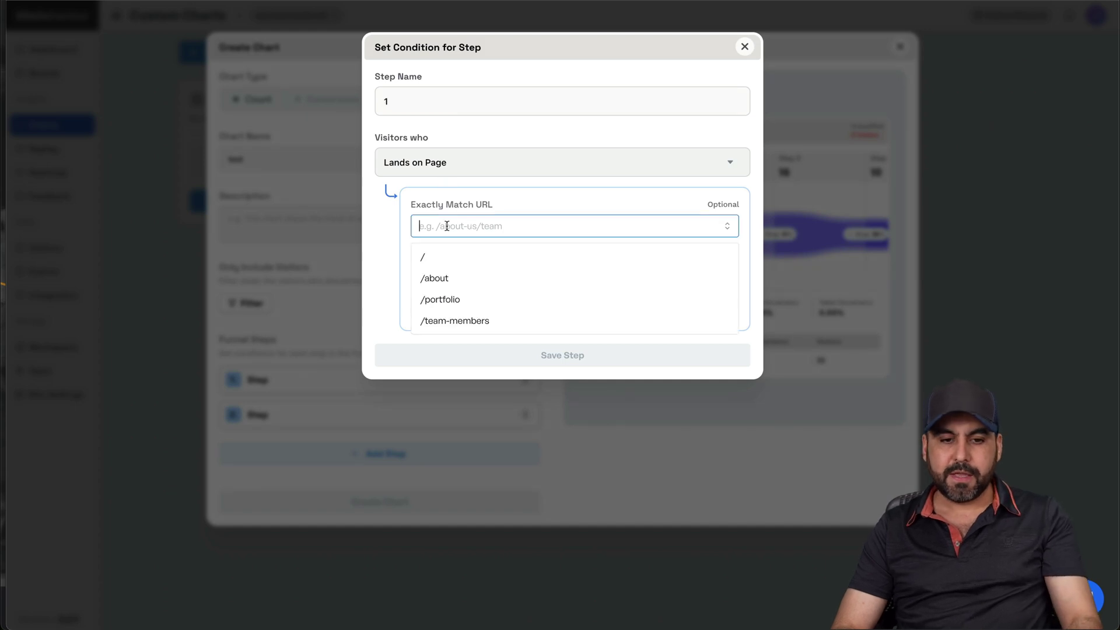
pyautogui.click(457, 264)
pyautogui.click(538, 354)
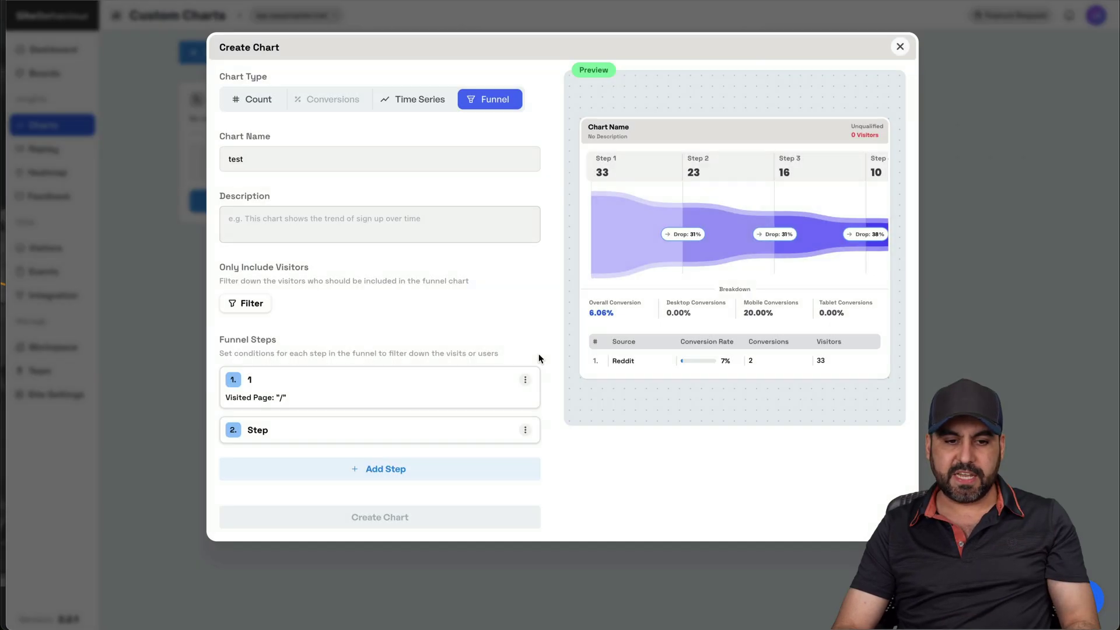
pyautogui.click(296, 430)
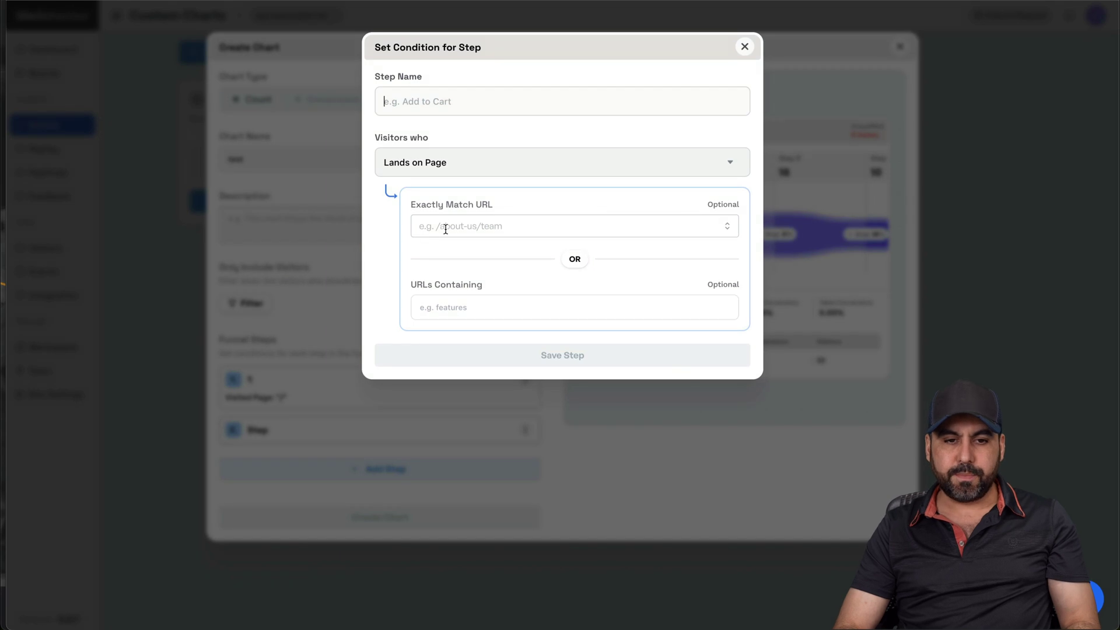
pyautogui.write('2')
pyautogui.click(475, 225)
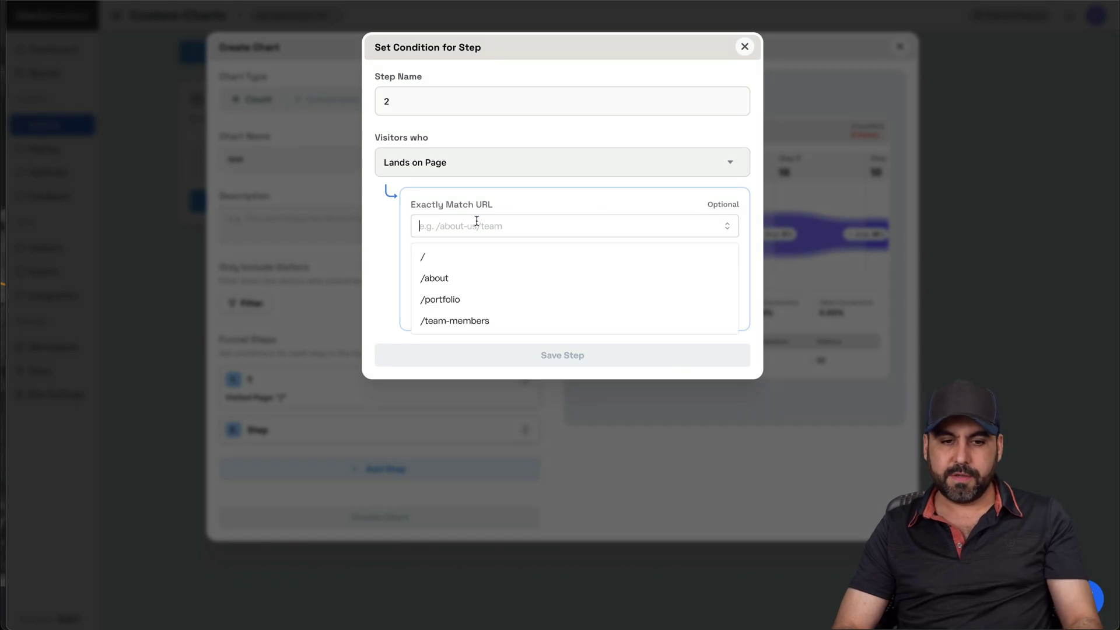
pyautogui.click(485, 299)
pyautogui.click(388, 233)
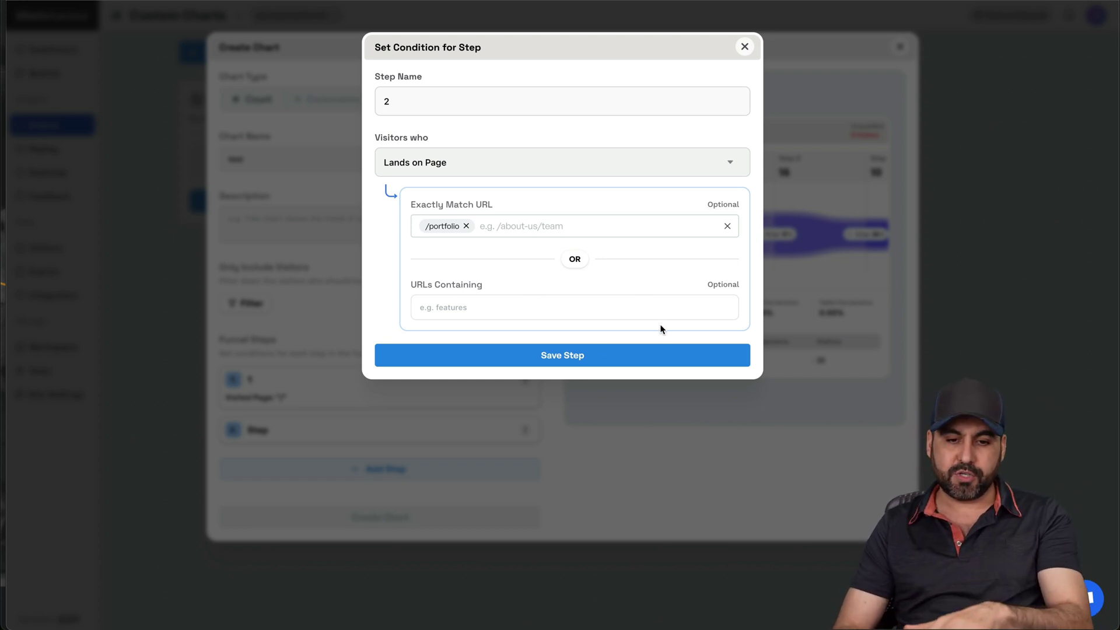
pyautogui.click(619, 360)
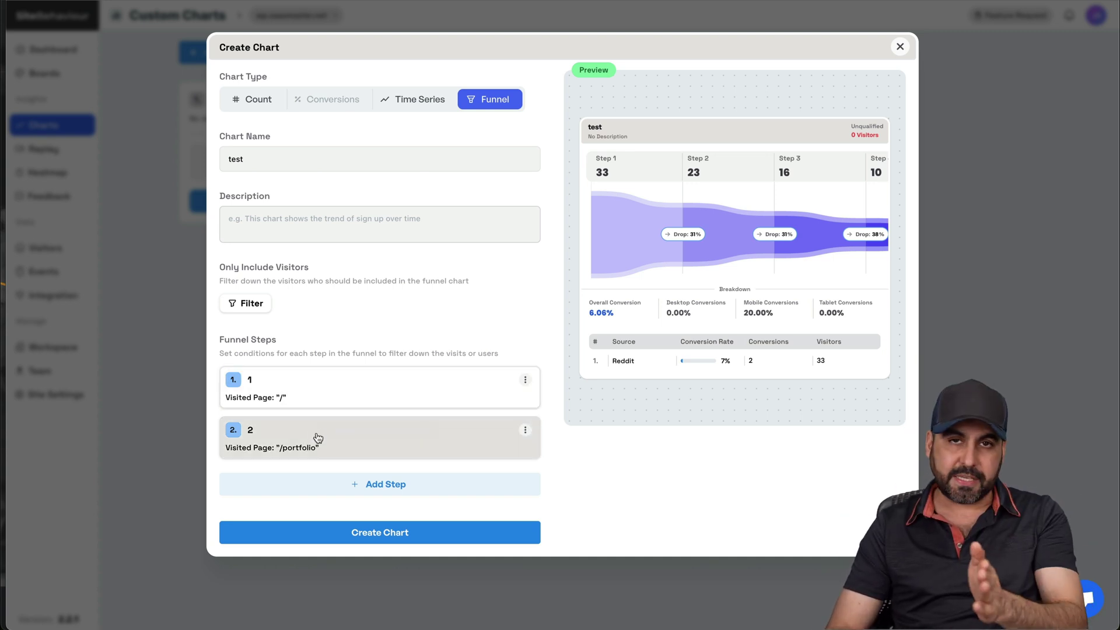
pyautogui.moveTo(834, 244)
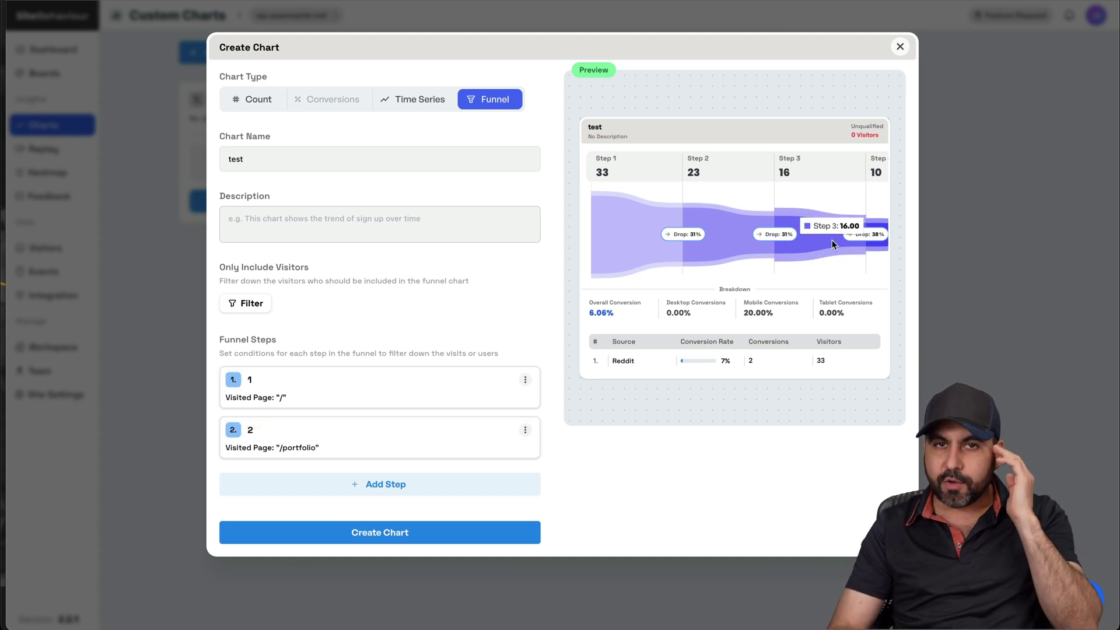
pyautogui.click(901, 46)
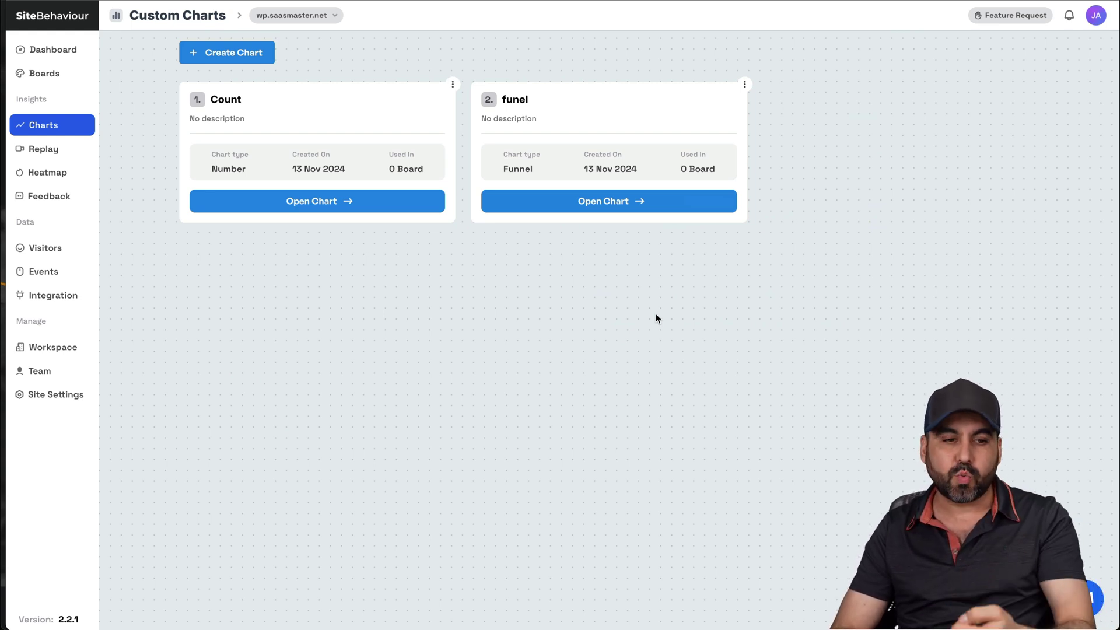
pyautogui.click(82, 149)
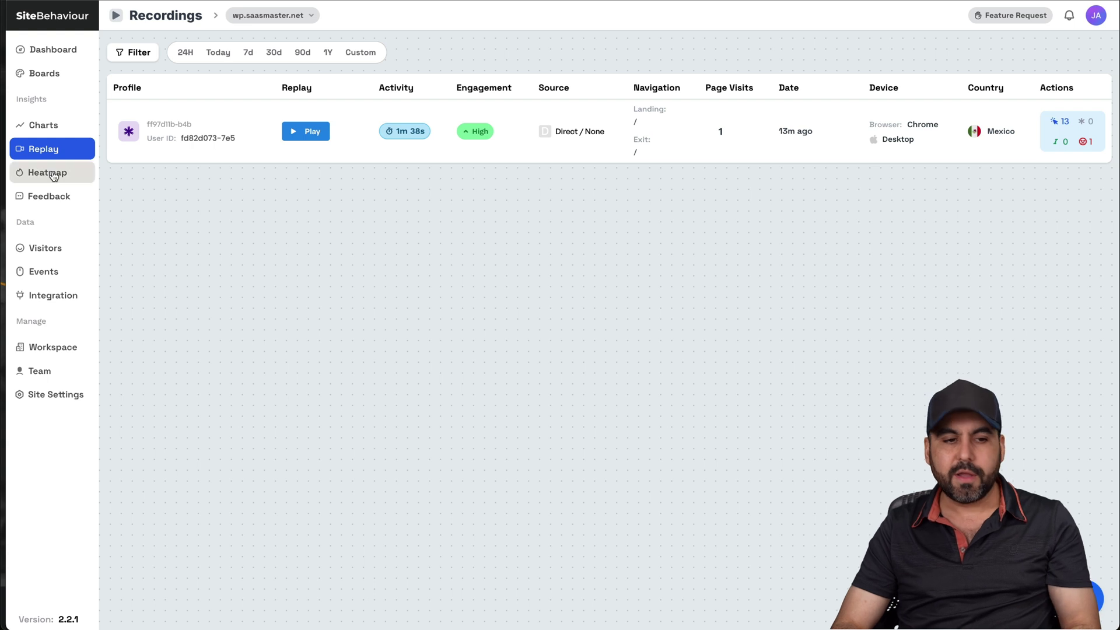
# - Open the Heatmaps page showing today's desktop click heatmap of the Linoor homepage
pyautogui.click(53, 172)
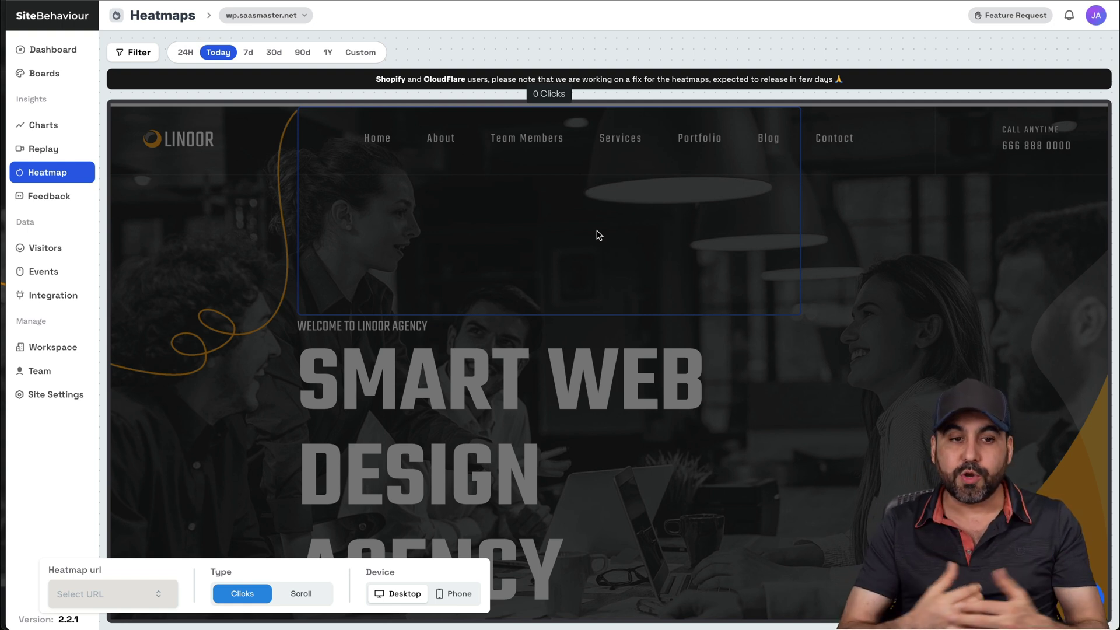
# - Open SiteBehaviour's Feedback page, then rate the site and send the comment 'great'
pyautogui.click(68, 196)
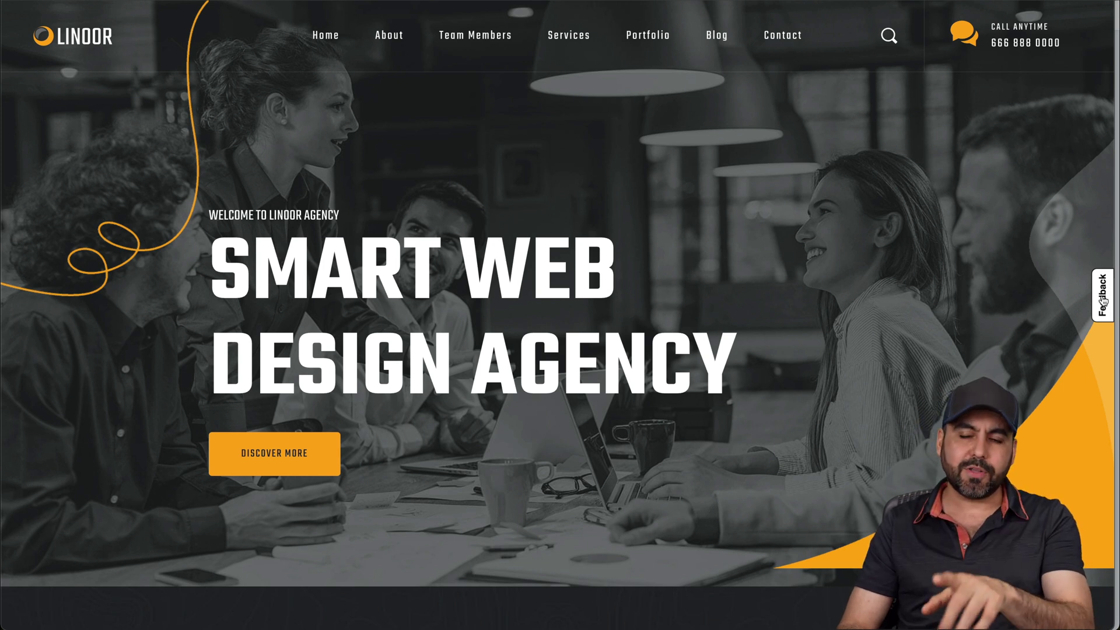
pyautogui.click(1102, 302)
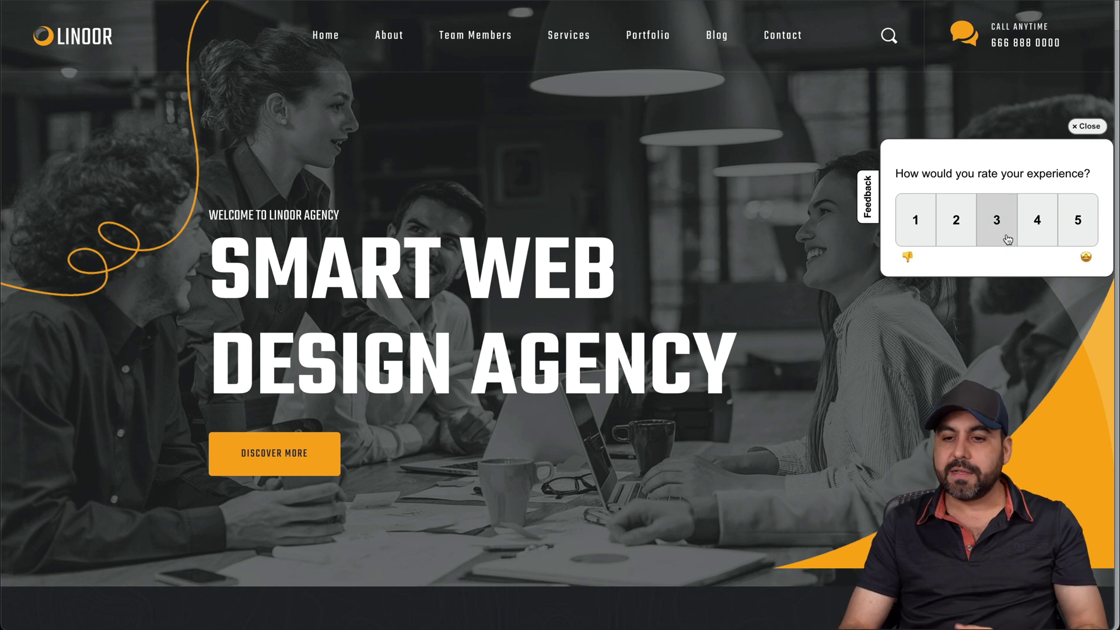
pyautogui.click(1034, 220)
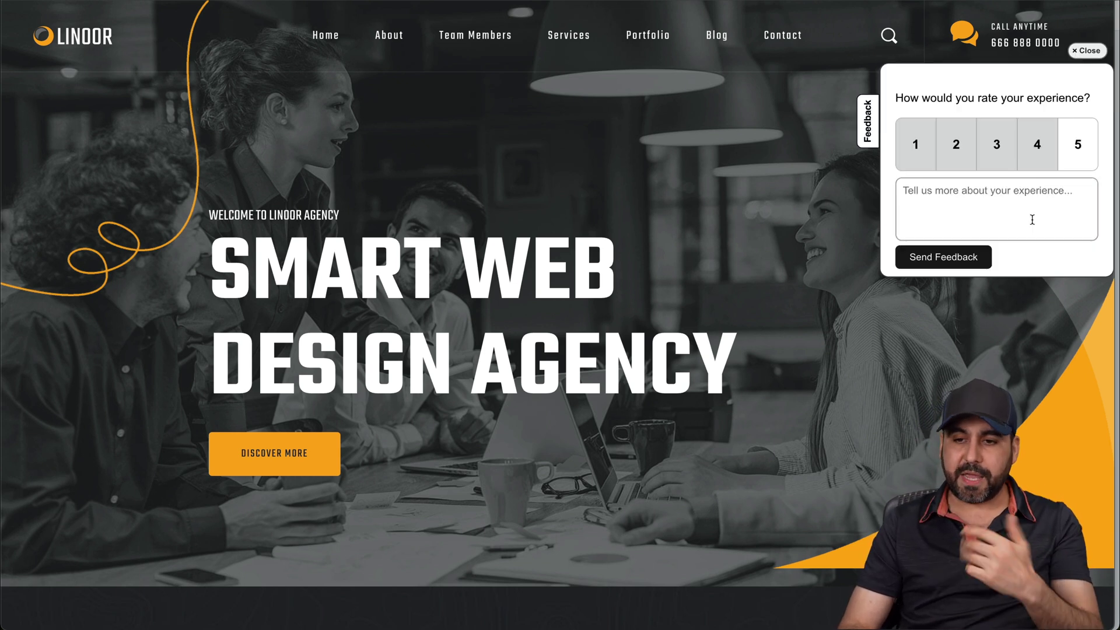
pyautogui.click(993, 222)
pyautogui.write('g')
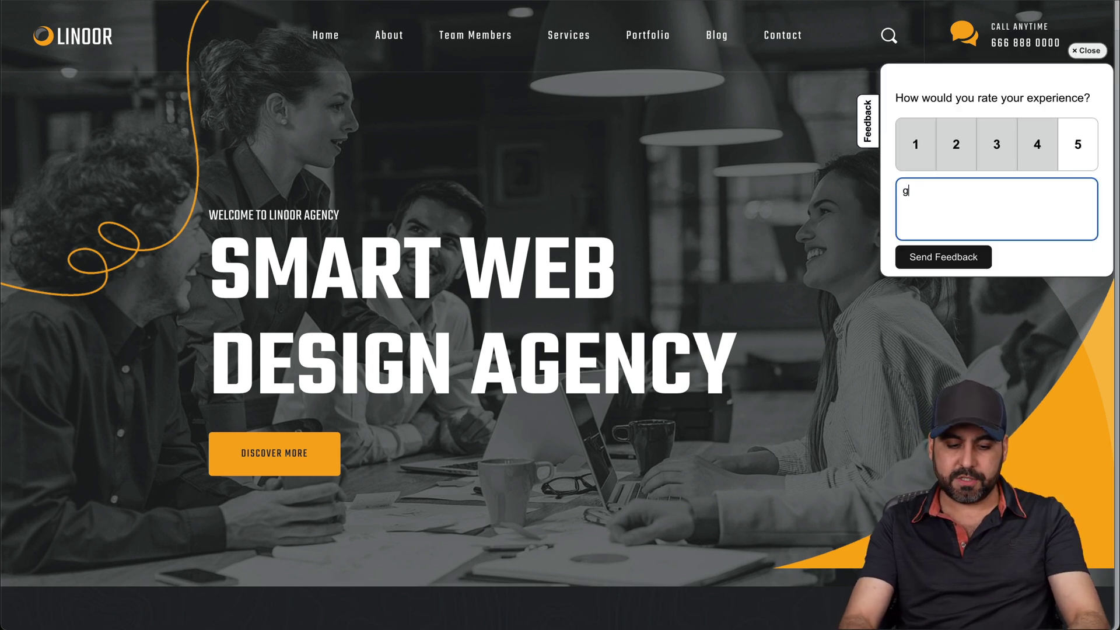
pyautogui.write('reat')
pyautogui.click(952, 263)
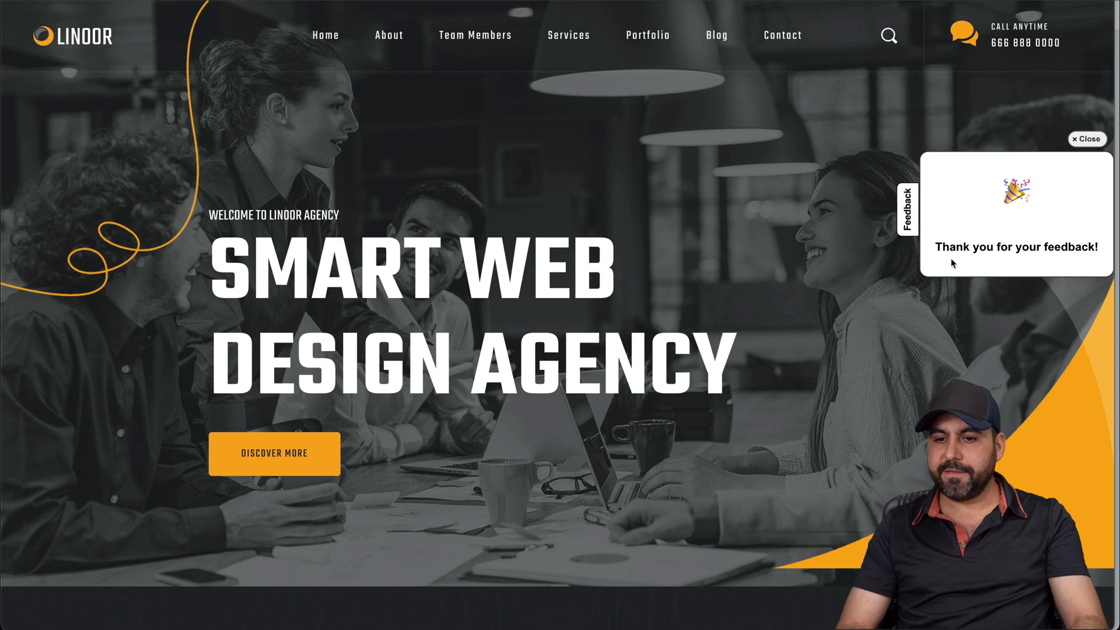
pyautogui.click(1091, 140)
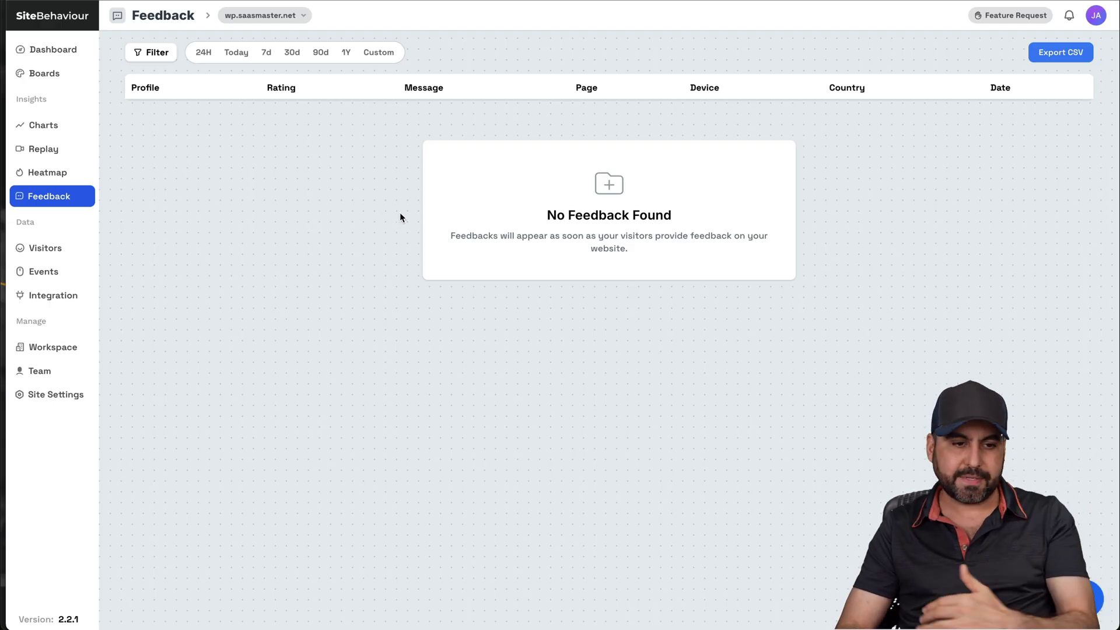
# - Browse the Visitors and Events lists, ending on Integrations with Pipedrive marked Coming Soon
pyautogui.click(68, 253)
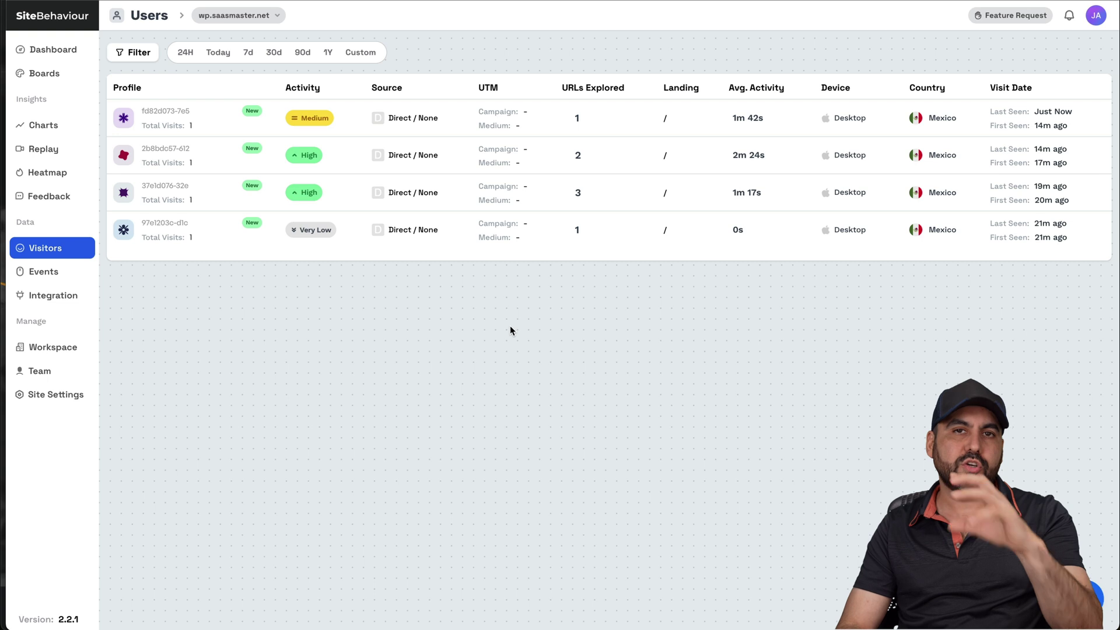
pyautogui.click(45, 279)
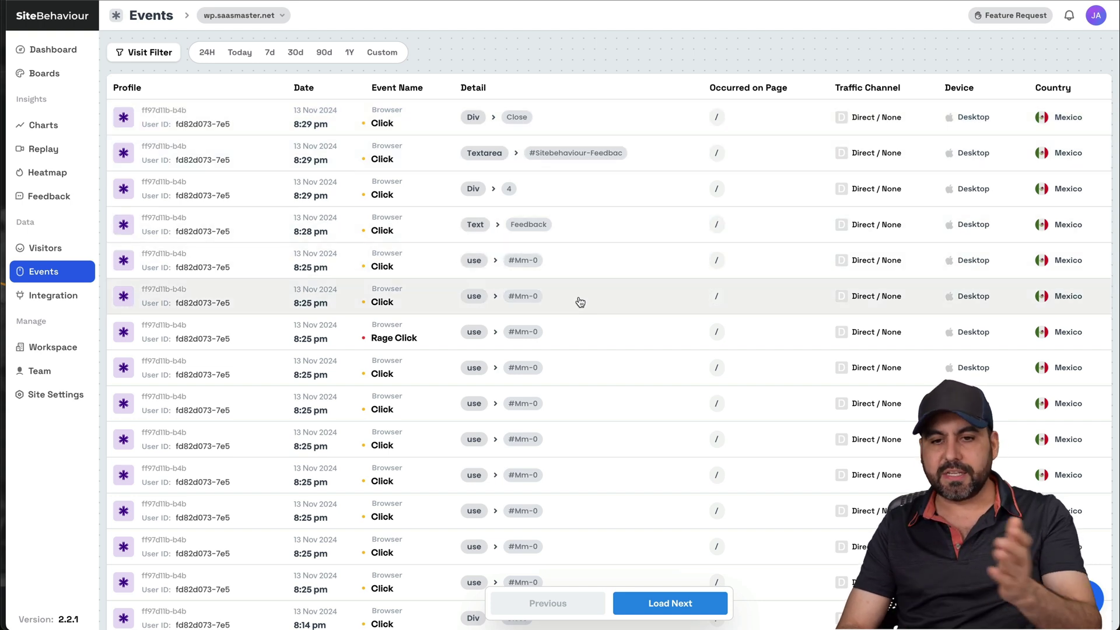
pyautogui.click(58, 295)
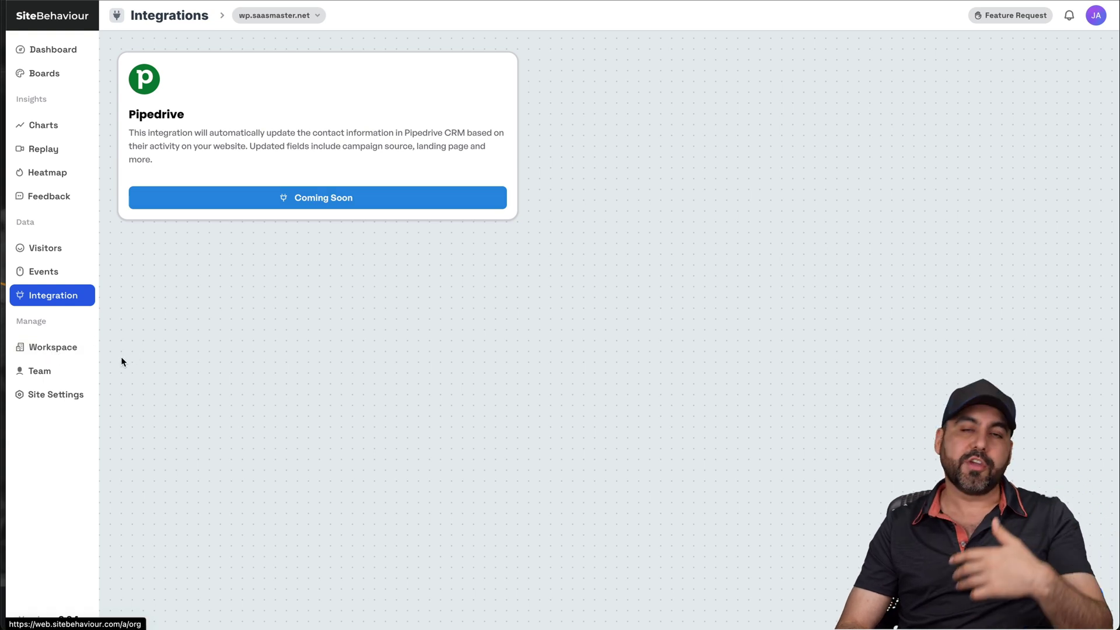
# - Open and close the tracked website list, then return to the main Dashboard
pyautogui.click(287, 16)
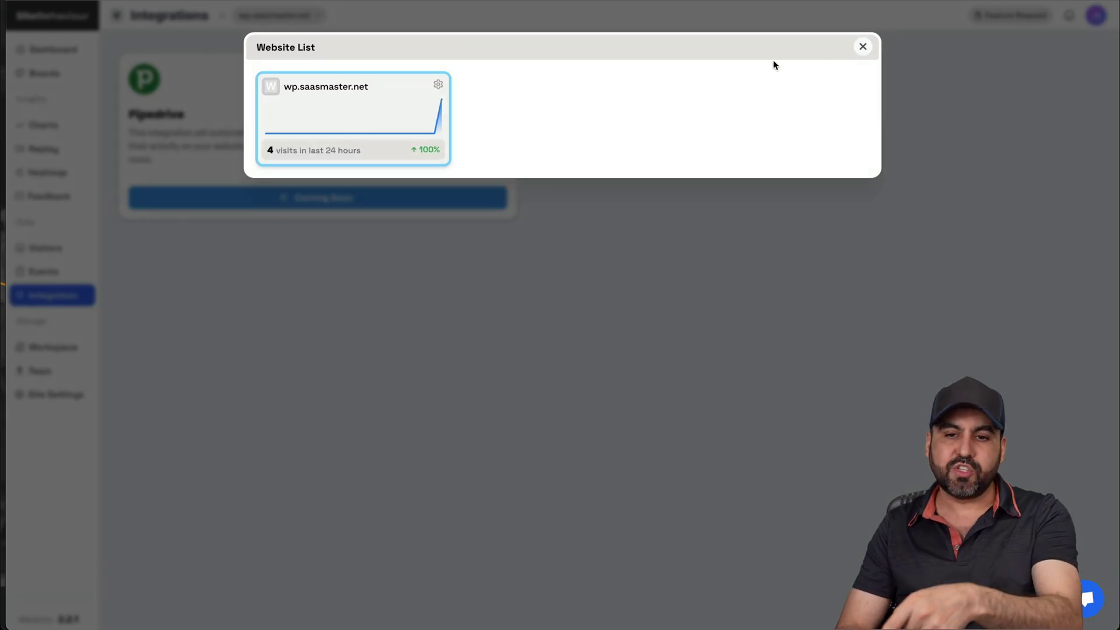
pyautogui.click(864, 48)
pyautogui.click(65, 52)
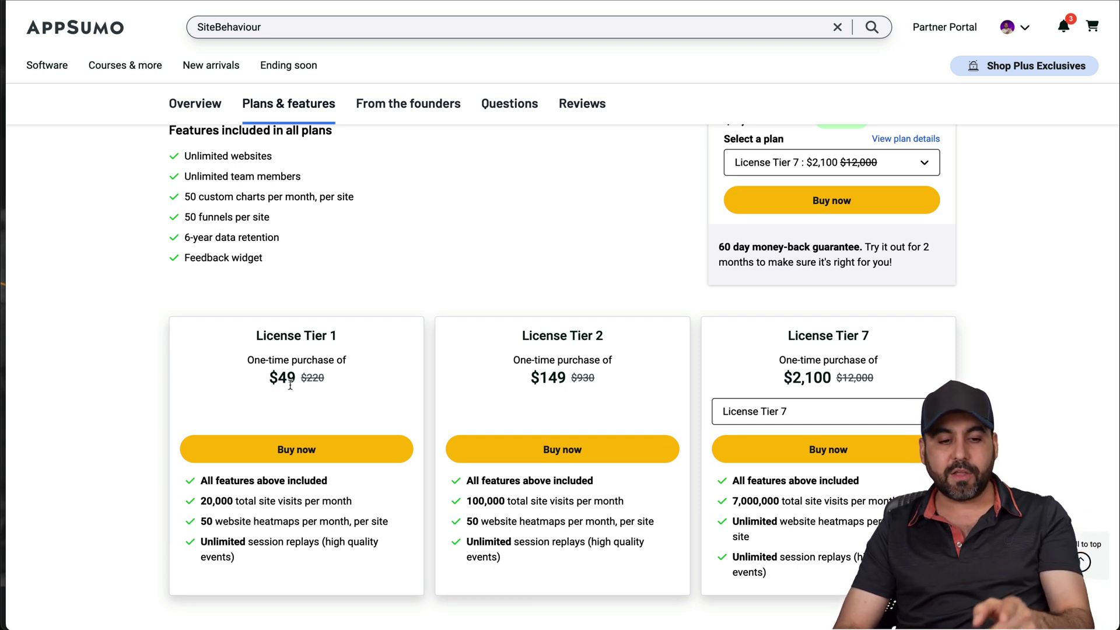
# - Highlight Tier 1's 20,000 monthly visits, then switch the third card to License Tier 3 ($299, 250,000 visits)
pyautogui.moveTo(200, 500); pyautogui.dragTo(374, 503)
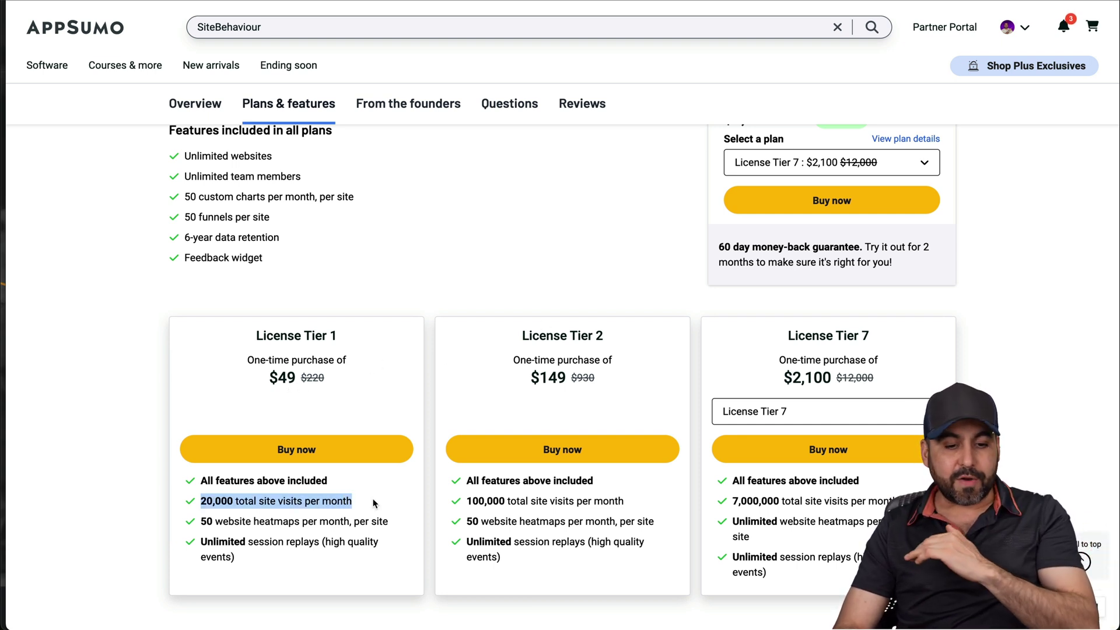
pyautogui.click(374, 503)
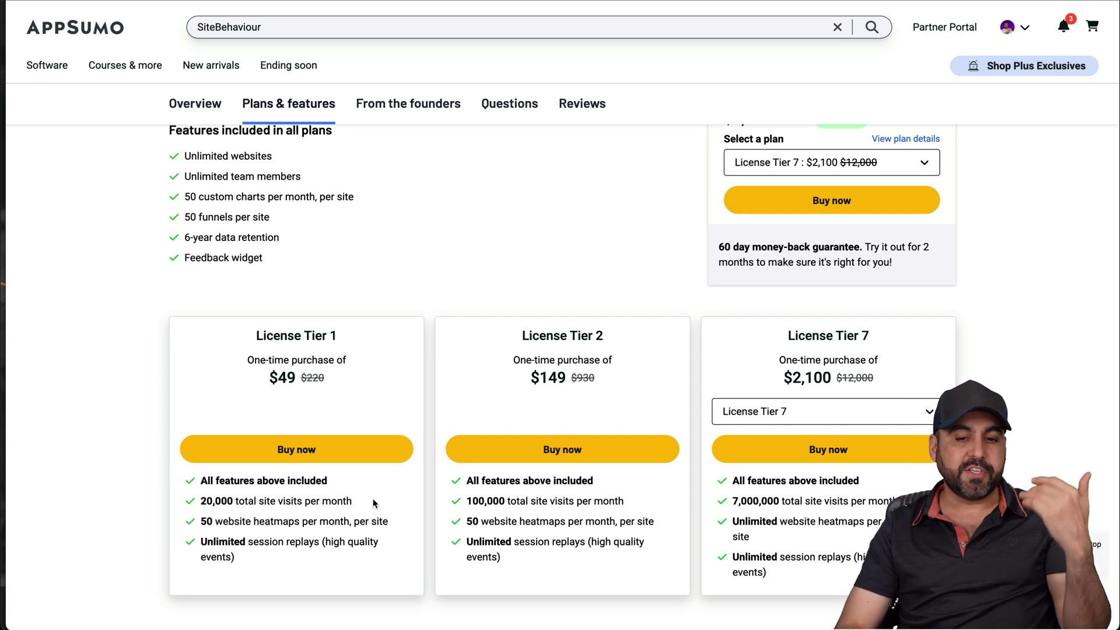
pyautogui.click(762, 414)
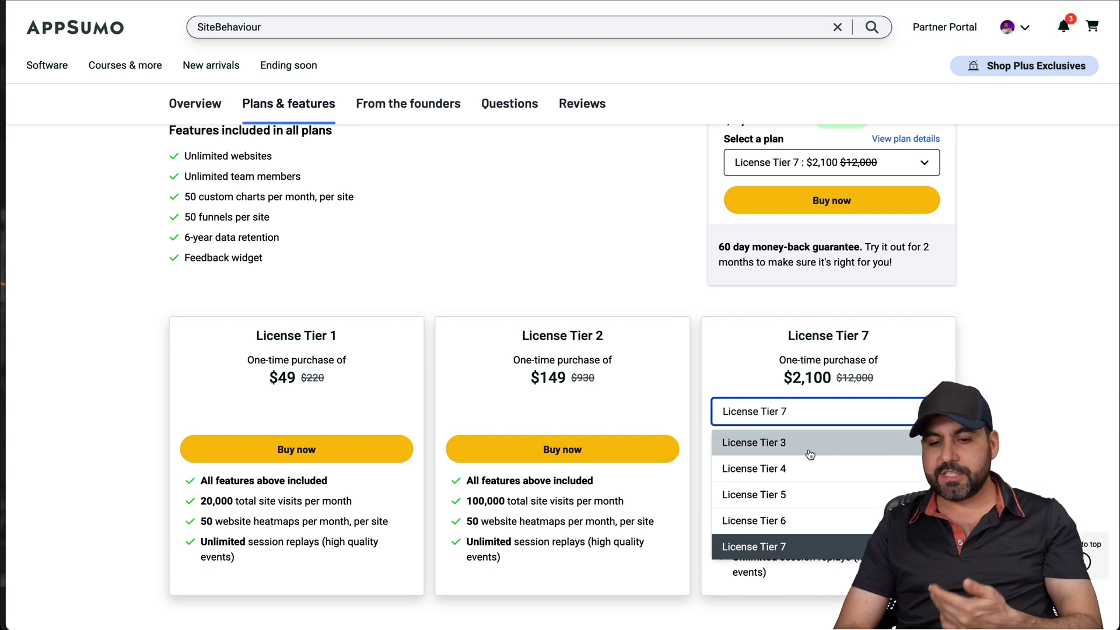
pyautogui.click(758, 442)
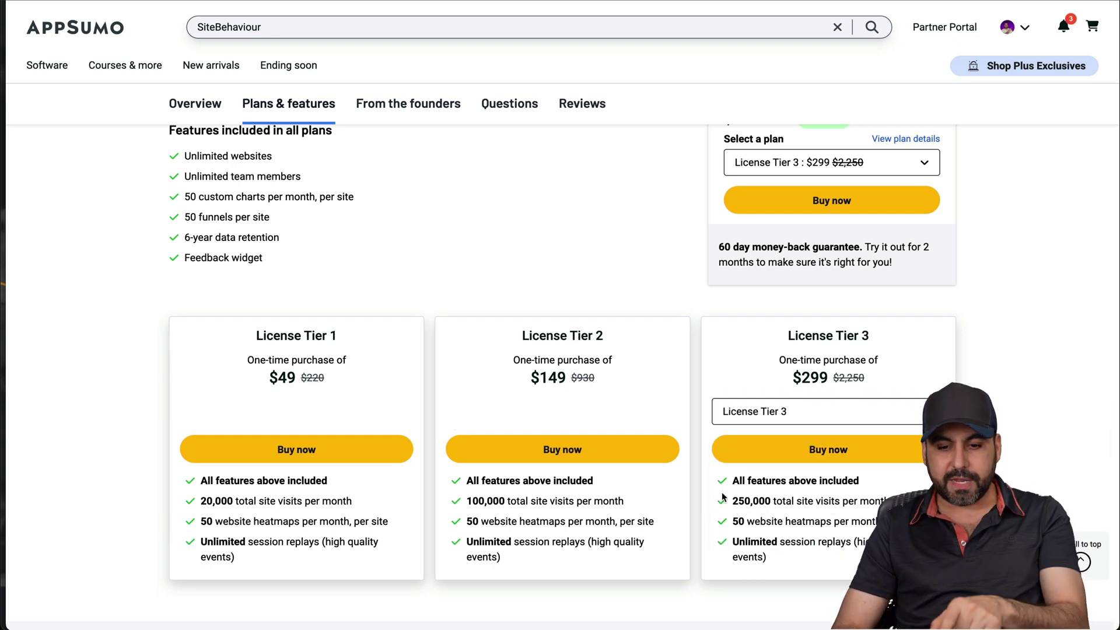